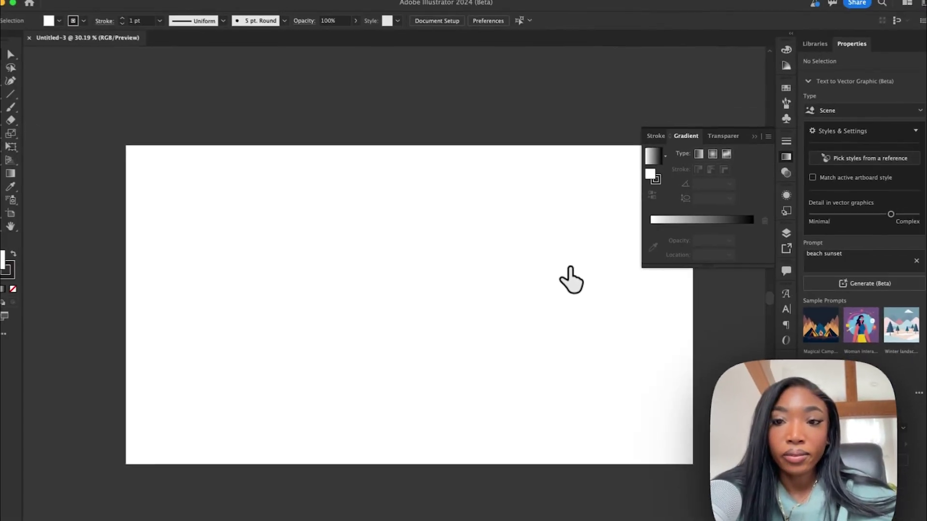
# Generate a vector scene from the prompt "sunset on the beach" and deselect the resulting artwork.
pyautogui.scroll(2, 561, 286)
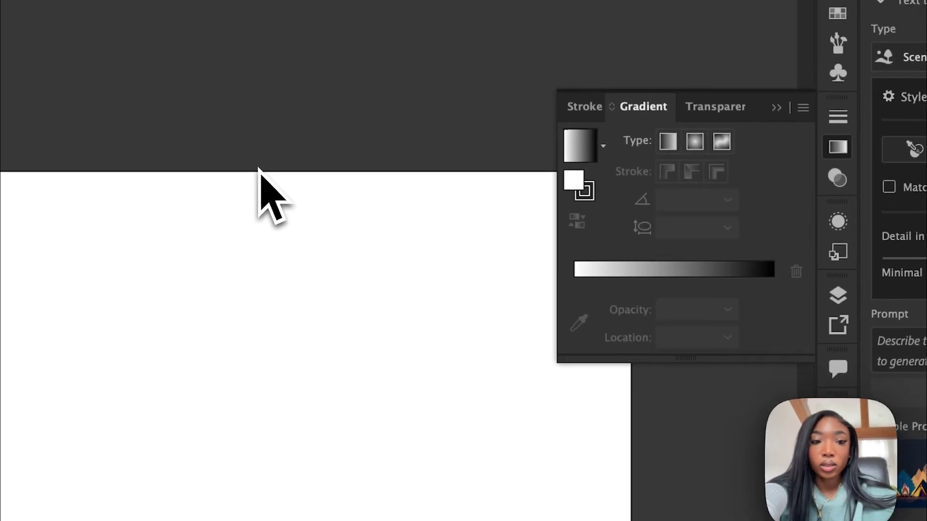
pyautogui.scroll(2, 261, 171)
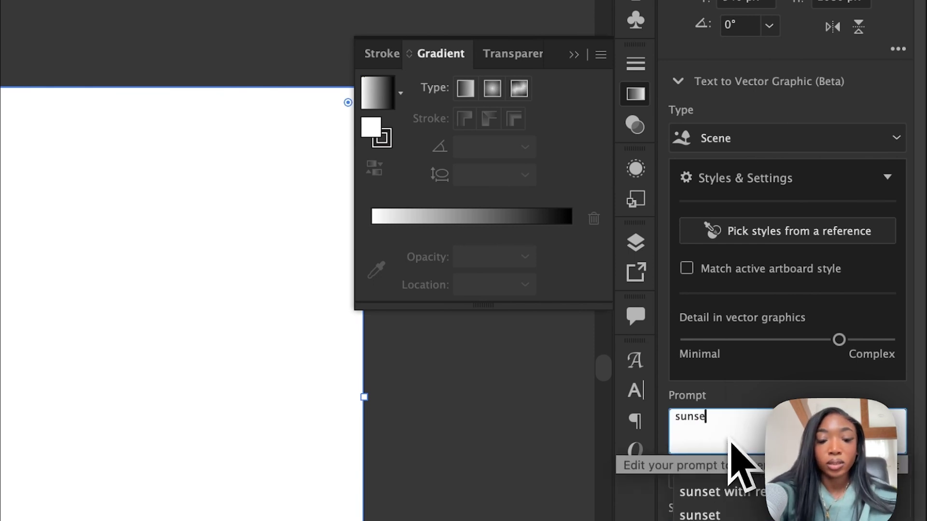
pyautogui.write('on the beach')
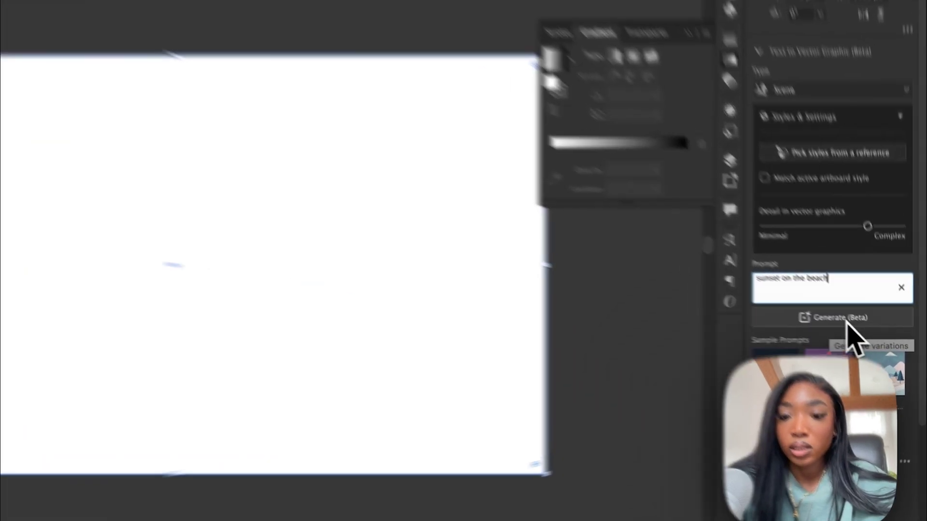
pyautogui.click(857, 332)
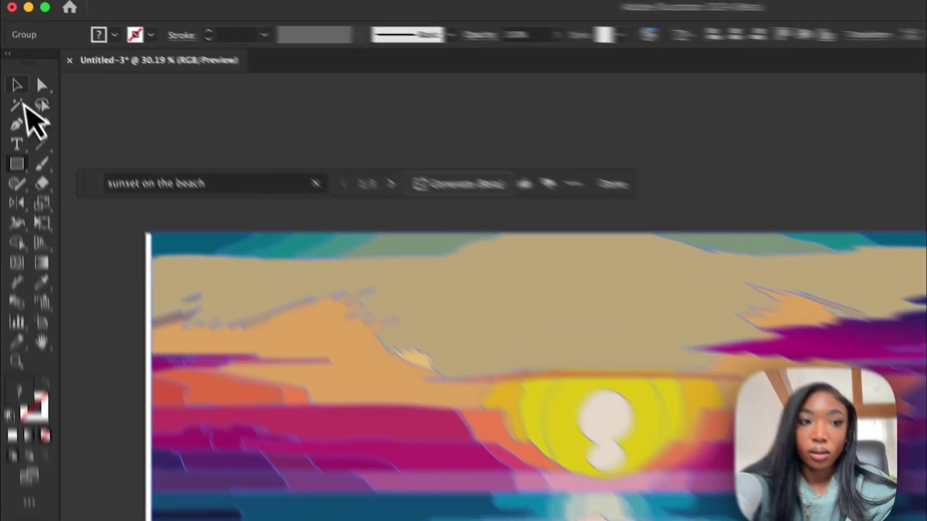
pyautogui.click(11, 43)
pyautogui.click(285, 75)
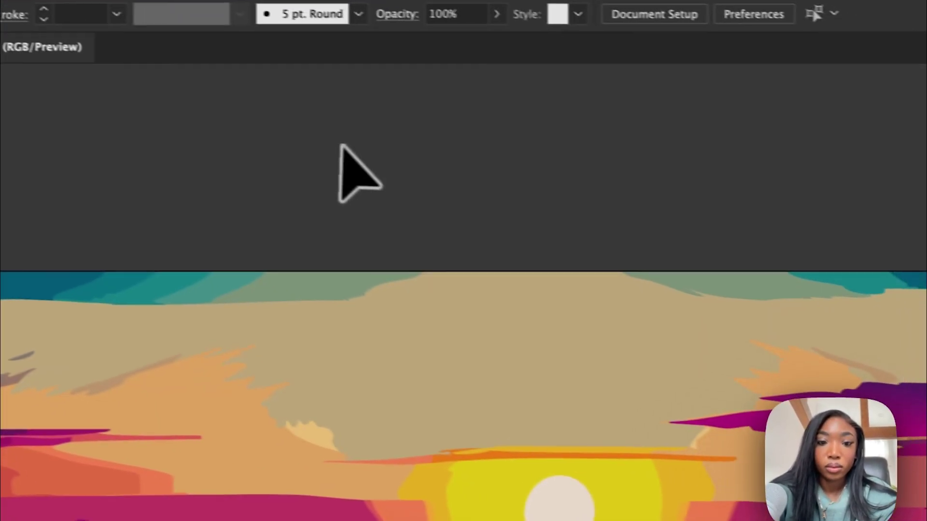
pyautogui.click(647, 397)
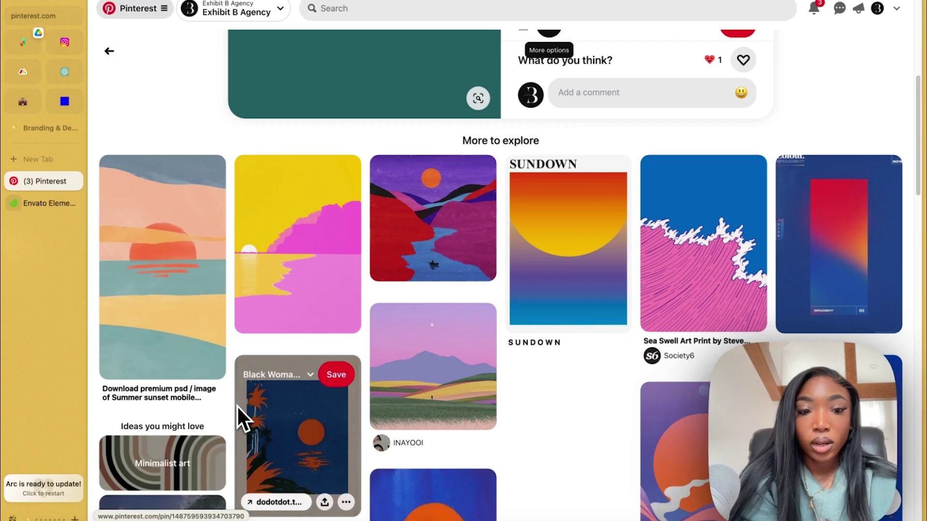
# Switch to Pinterest and browse the sunset and beach illustration pins for a style reference.
pyautogui.scroll(-5, 235, 409)
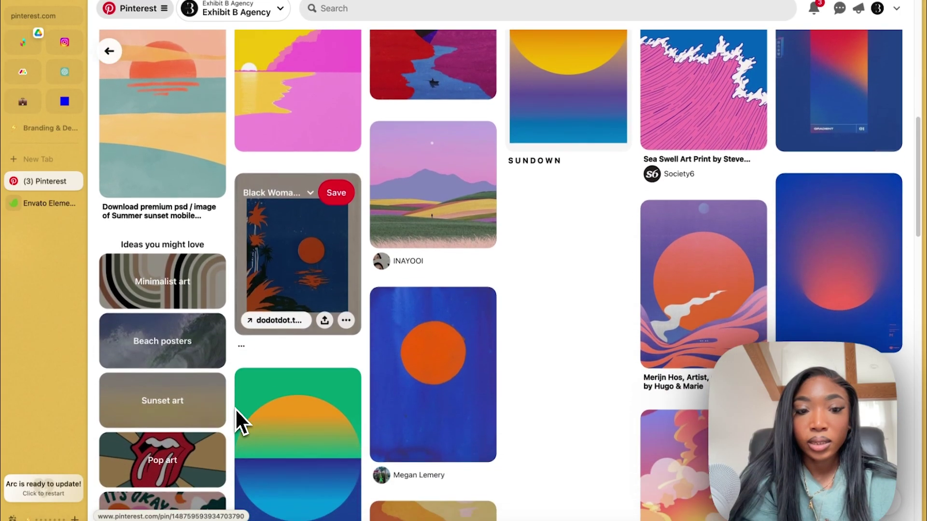
pyautogui.scroll(-3, 235, 408)
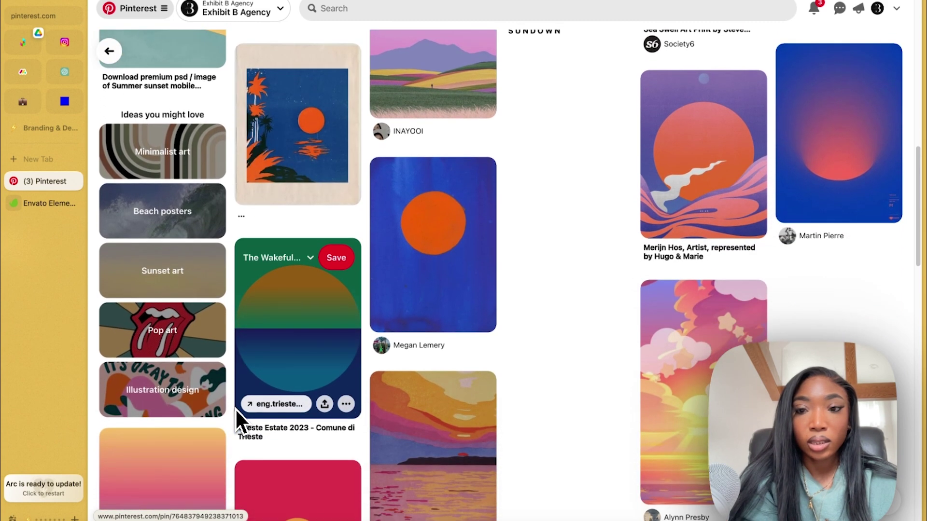
pyautogui.scroll(-4, 235, 408)
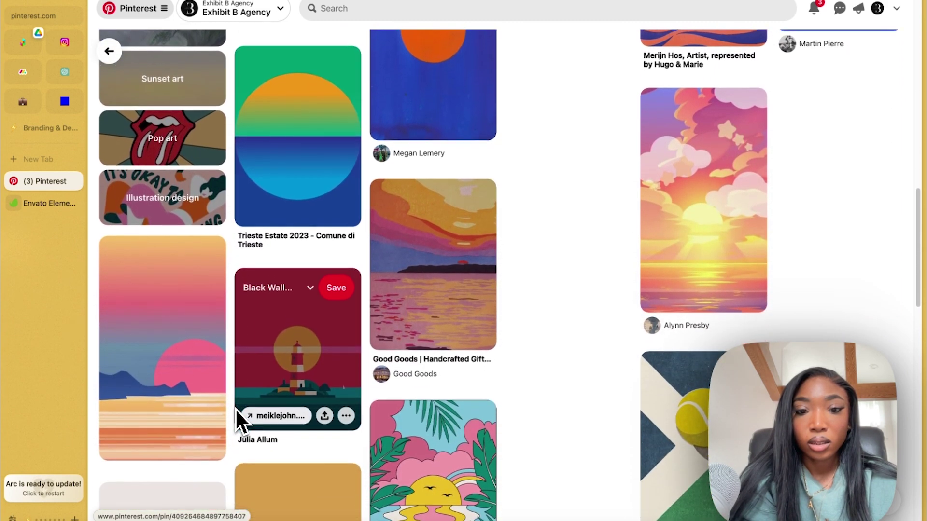
pyautogui.scroll(-3, 235, 409)
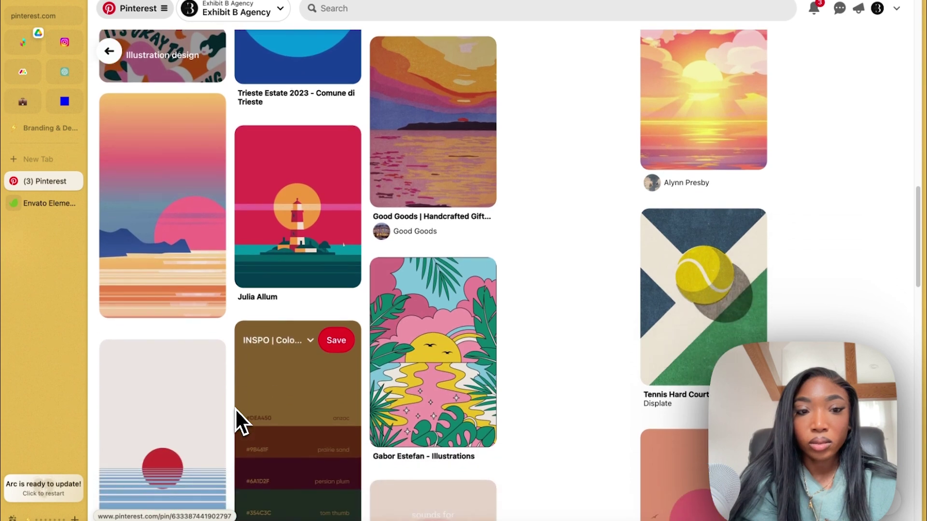
pyautogui.scroll(-10, 519, 406)
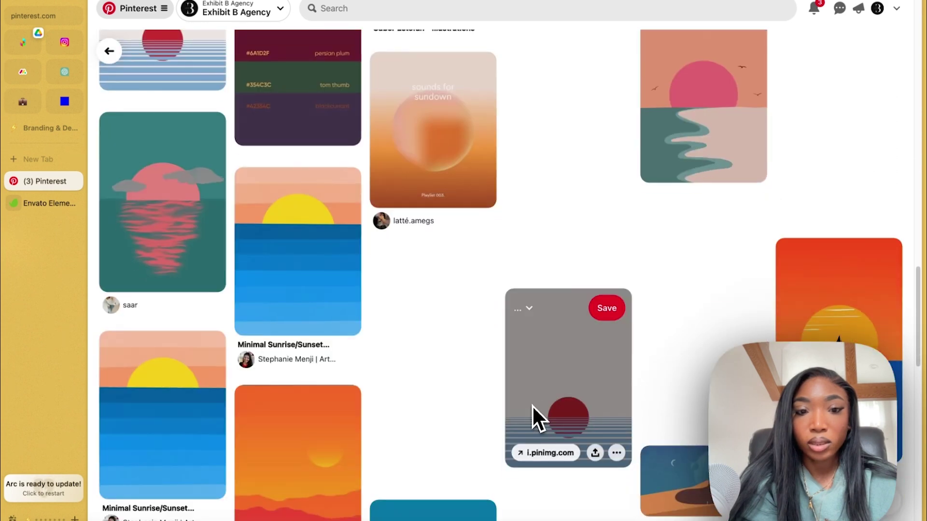
pyautogui.scroll(-2, 441, 444)
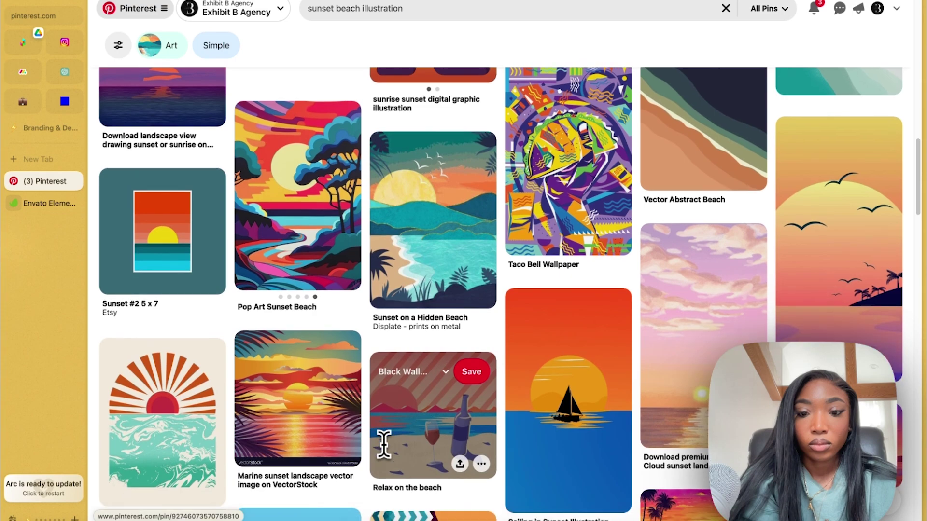
pyautogui.scroll(-3, 382, 440)
# Open the "Sailing in Sunset Illustration" pin and hide it.
pyautogui.click(586, 256)
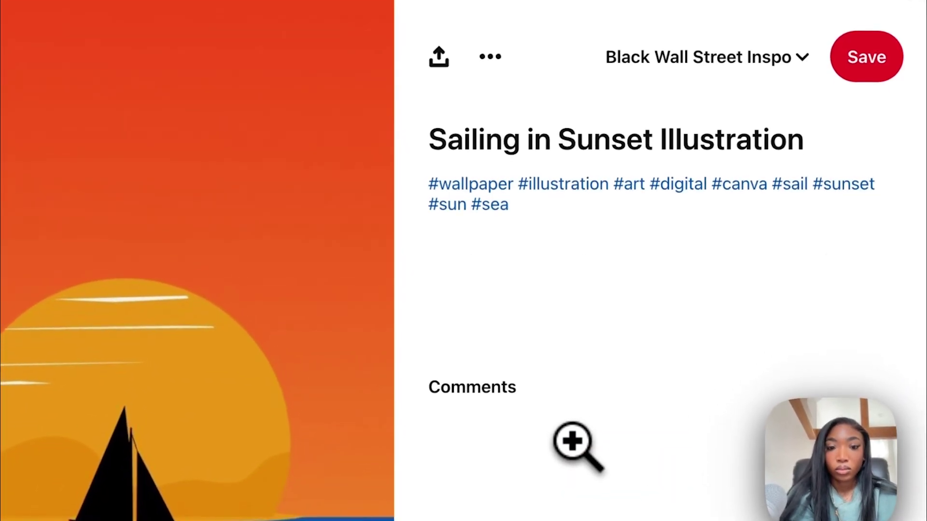
pyautogui.scroll(-10, 573, 441)
pyautogui.scroll(10, 573, 442)
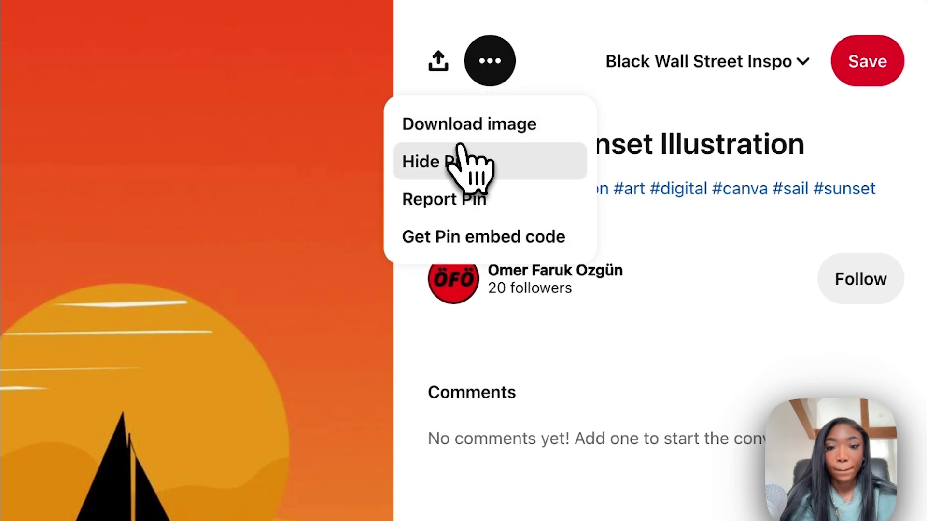
pyautogui.click(463, 154)
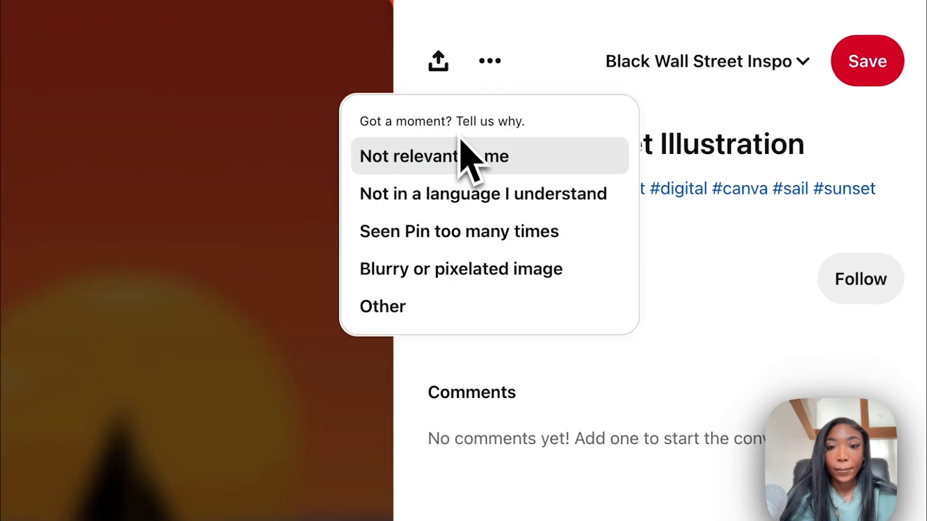
pyautogui.click(425, 319)
# Examine more "sunset beach illustration" results for an image with suitable colours and style.
pyautogui.scroll(-6, 482, 265)
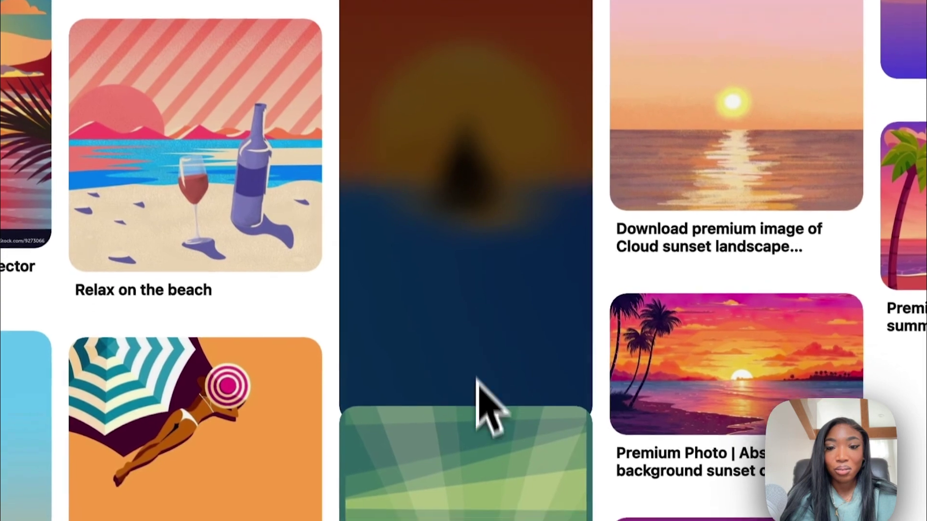
pyautogui.scroll(-4, 488, 415)
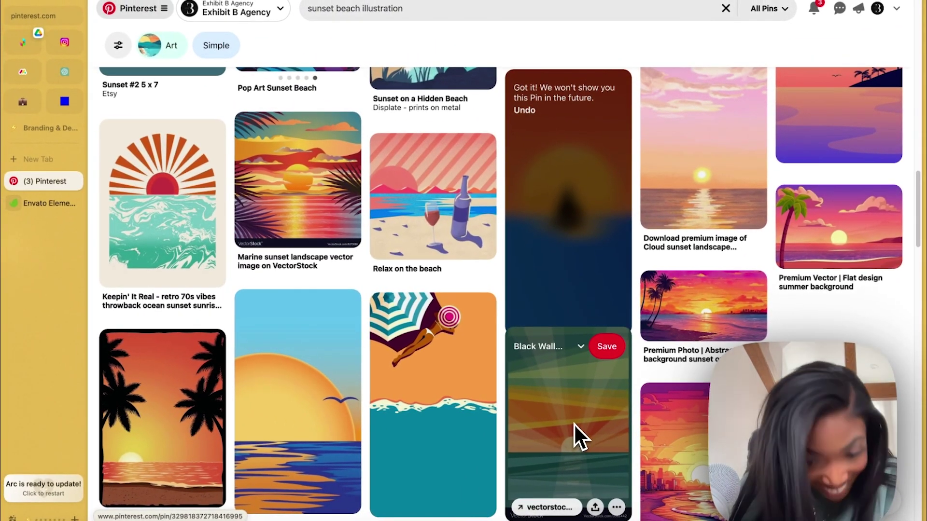
pyautogui.scroll(-4, 894, 335)
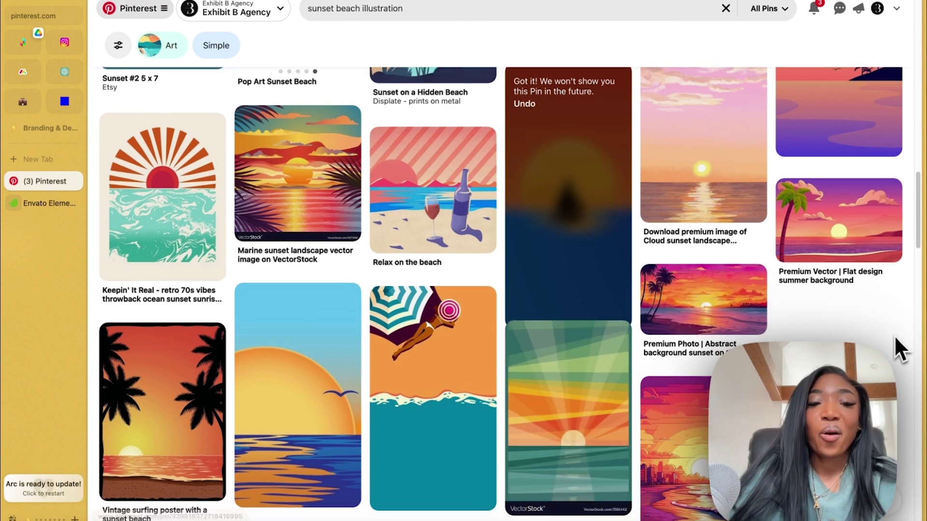
pyautogui.scroll(-5, 893, 337)
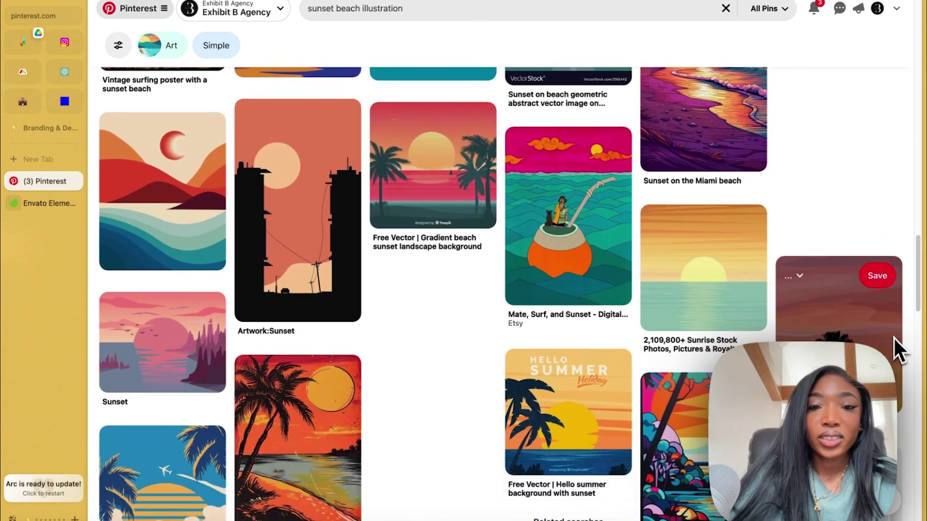
pyautogui.scroll(-9, 447, 468)
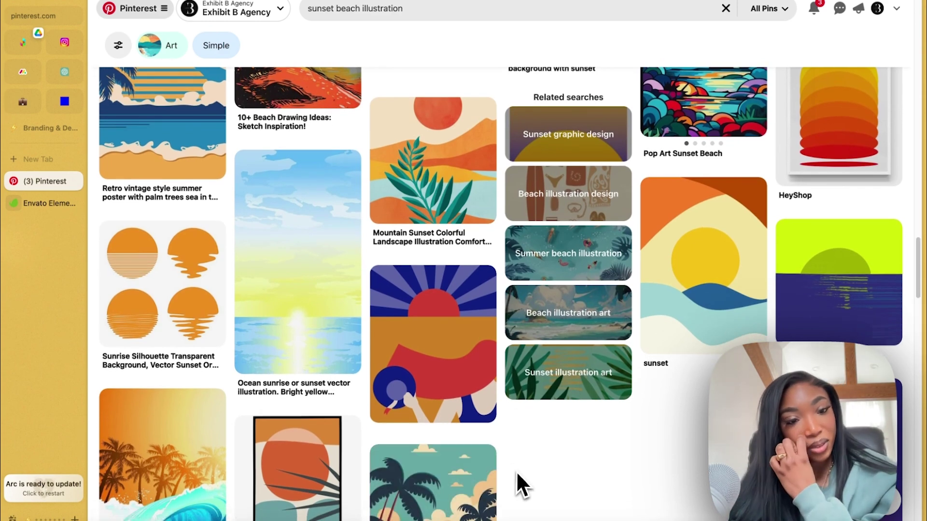
pyautogui.scroll(-6, 516, 477)
pyautogui.scroll(-5, 515, 478)
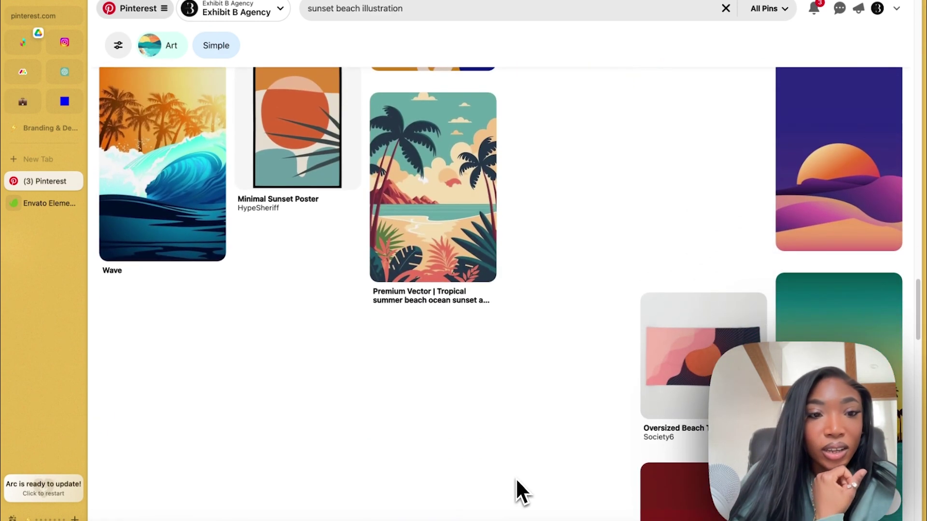
pyautogui.scroll(-9, 516, 478)
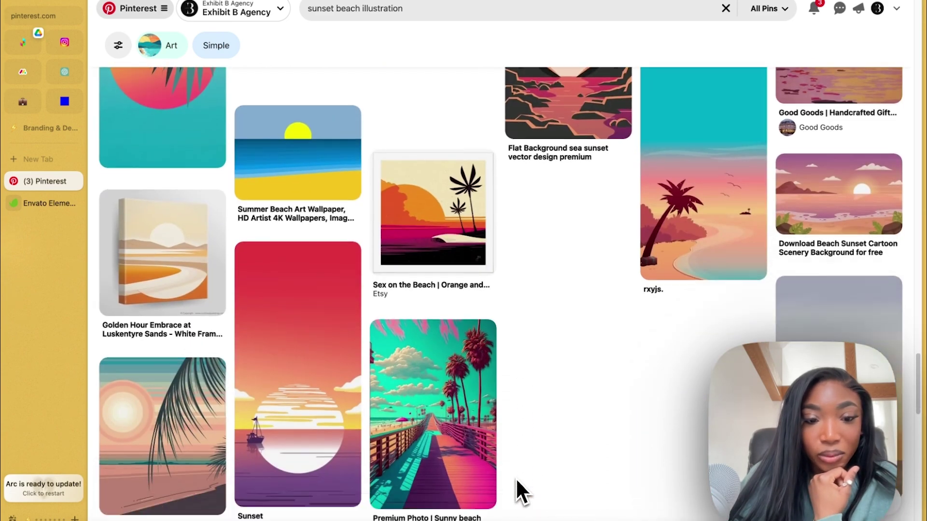
# Open the "Sunset" pin with the red-to-purple sky, white sun and small boat, and download its image.
pyautogui.scroll(-2, 516, 478)
pyautogui.click(277, 338)
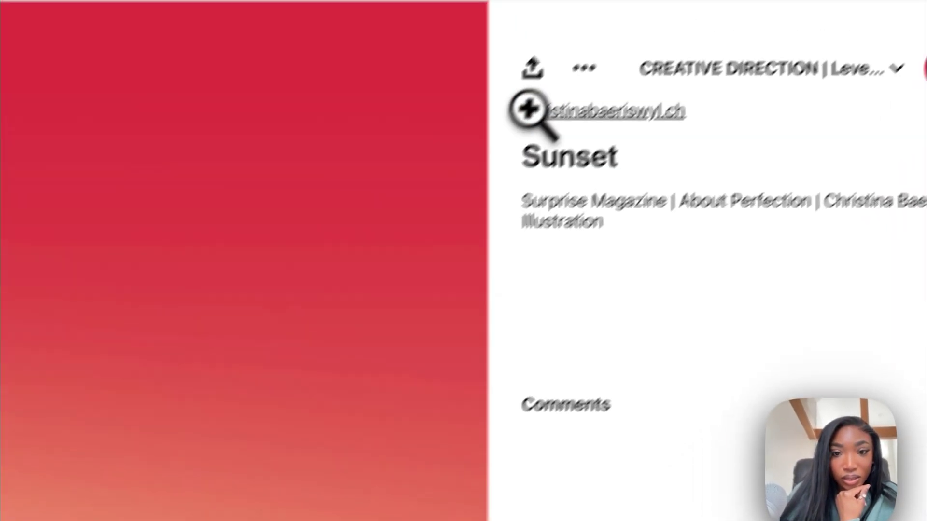
pyautogui.click(584, 69)
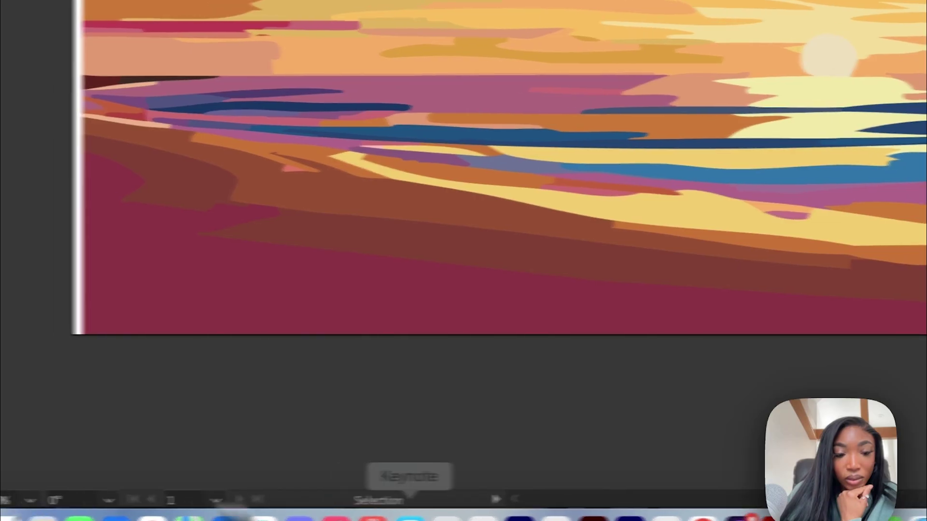
# Switch to Illustrator, place the downloaded red-to-purple sunset image from Finder, and position it beside the artboard's left edge.
pyautogui.click(31, 516)
pyautogui.moveTo(628, 80); pyautogui.dragTo(559, 187)
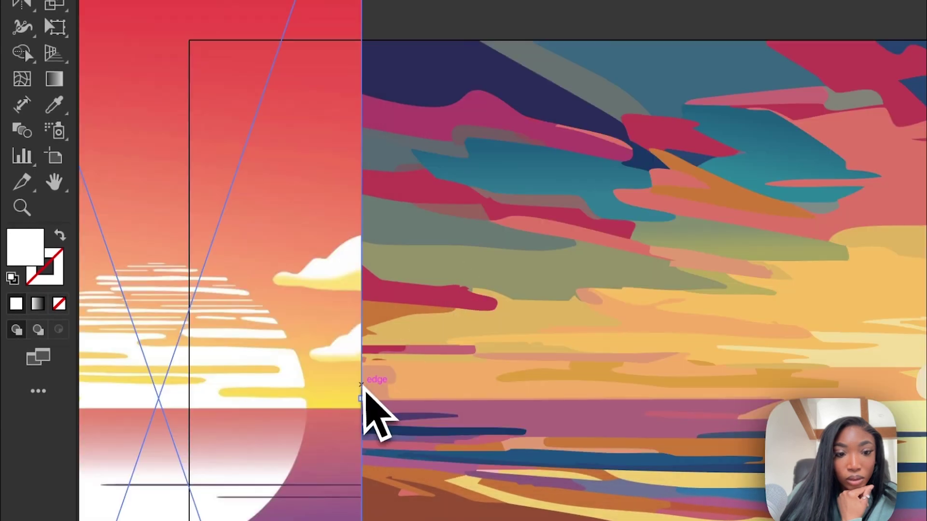
pyautogui.hscroll(-5, 362, 386)
pyautogui.scroll(-2, 362, 387)
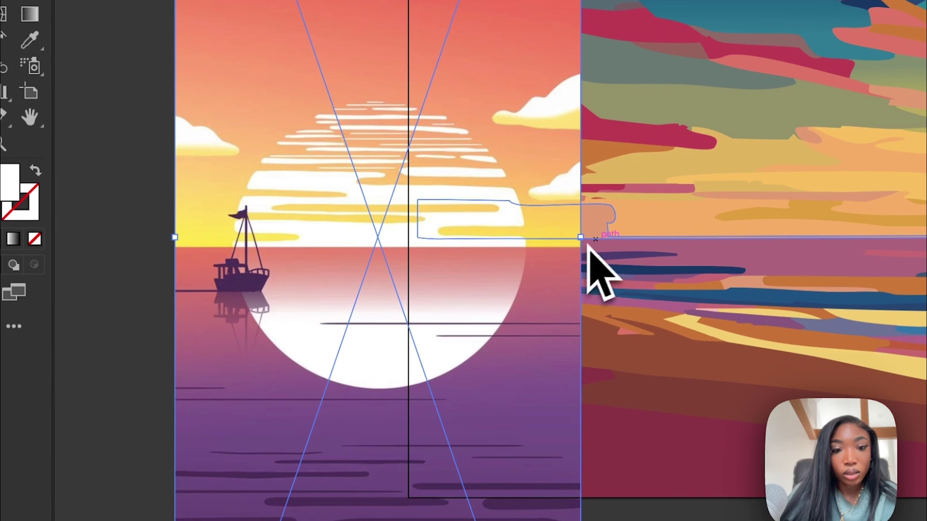
pyautogui.moveTo(484, 270); pyautogui.dragTo(327, 222)
pyautogui.hscroll(-1, 326, 223)
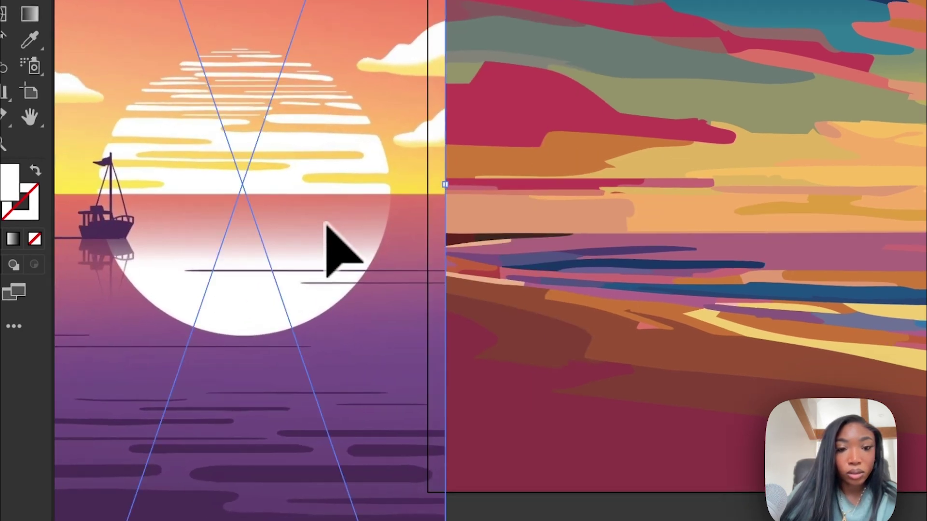
# Select the vector beach scene, pick the placed sunset image as style reference, and generate new "sunset on the beach" variations.
pyautogui.scroll(-3, 327, 223)
pyautogui.click(594, 188)
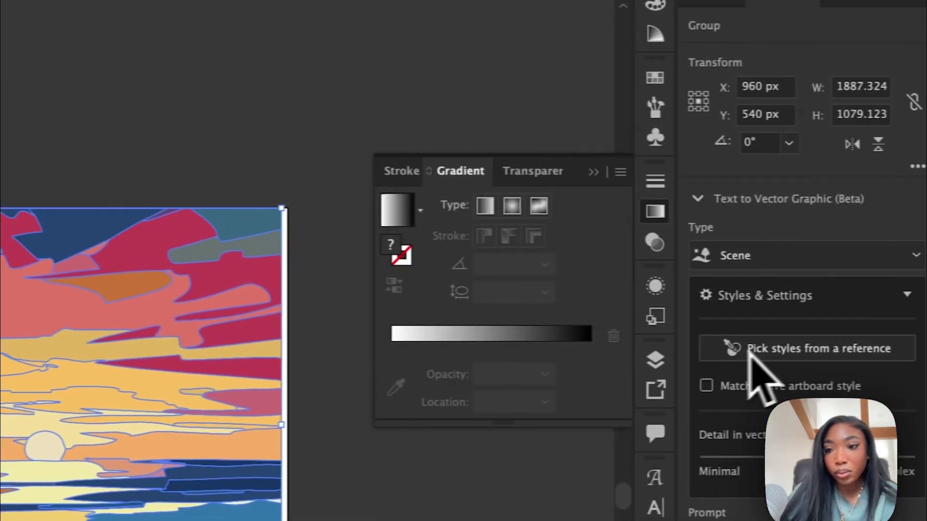
pyautogui.click(754, 348)
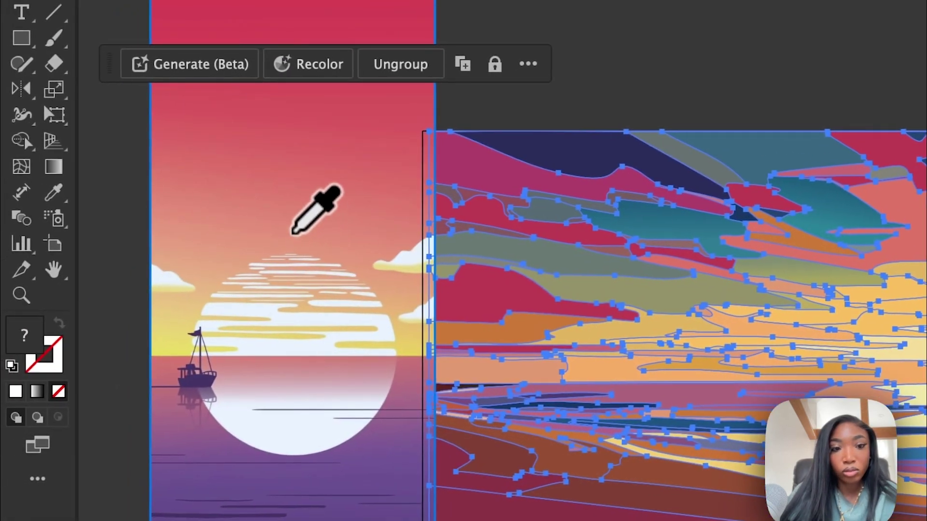
pyautogui.click(293, 231)
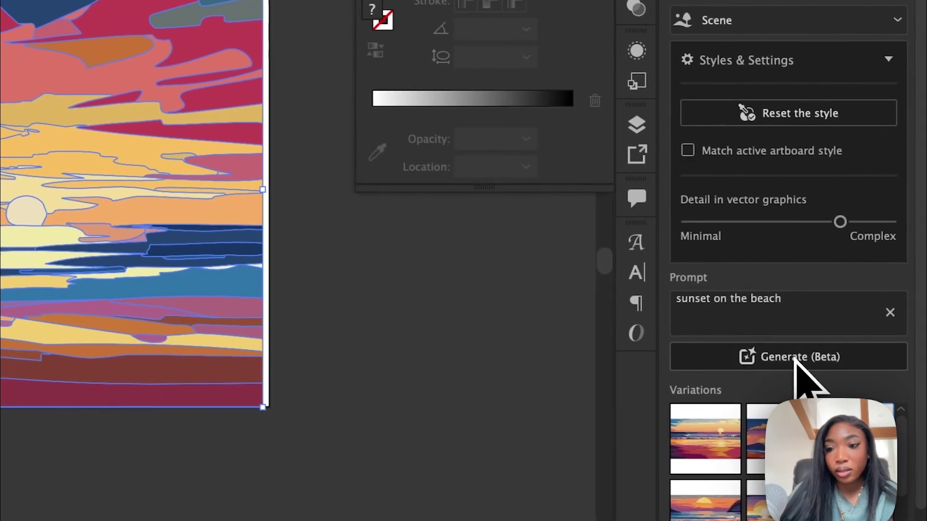
pyautogui.click(796, 358)
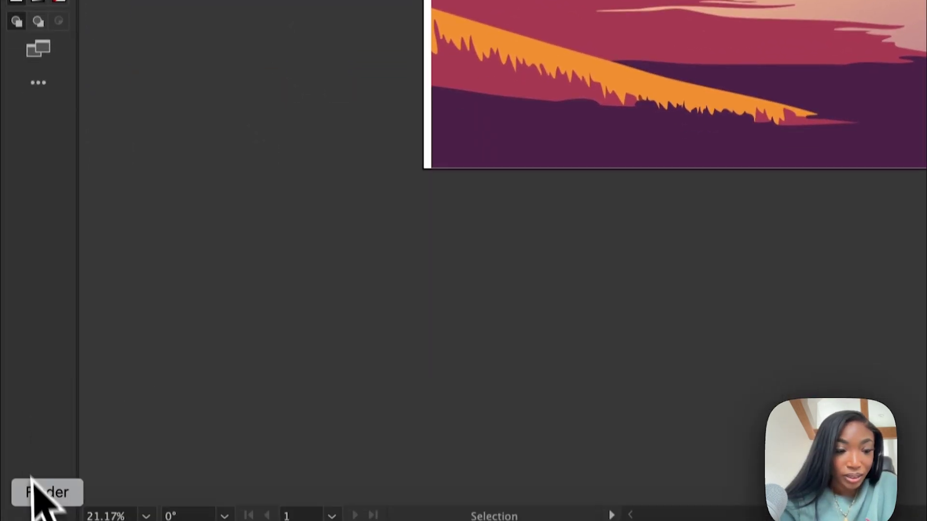
# Place the teal sunset image with the pink sun from Finder, enlarge it, and position it beside the artboard.
pyautogui.click(34, 506)
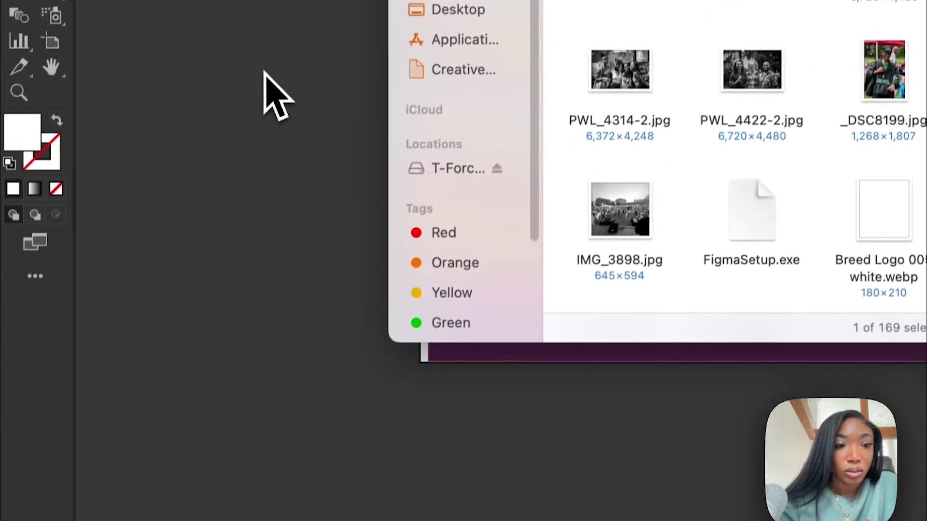
pyautogui.moveTo(264, 71); pyautogui.dragTo(263, 69)
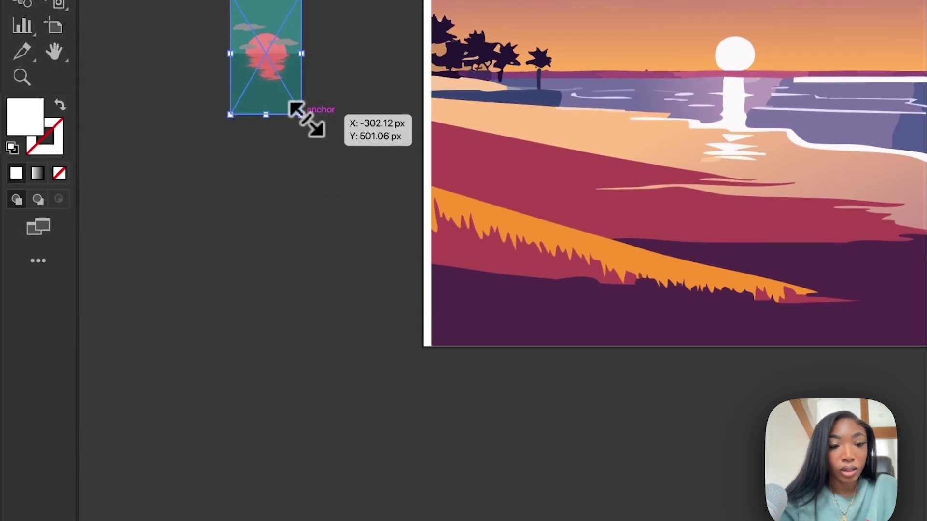
pyautogui.moveTo(305, 119); pyautogui.dragTo(659, 520)
pyautogui.moveTo(415, 381); pyautogui.dragTo(224, 236)
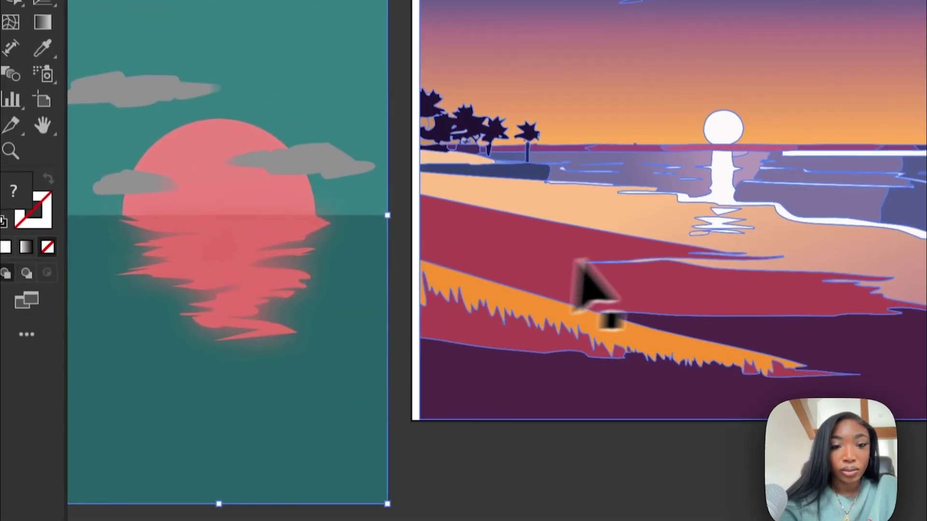
# Select the vector beach scene, use the placed teal sunset image as style reference, and generate new "sunset on the beach" variations.
pyautogui.click(584, 183)
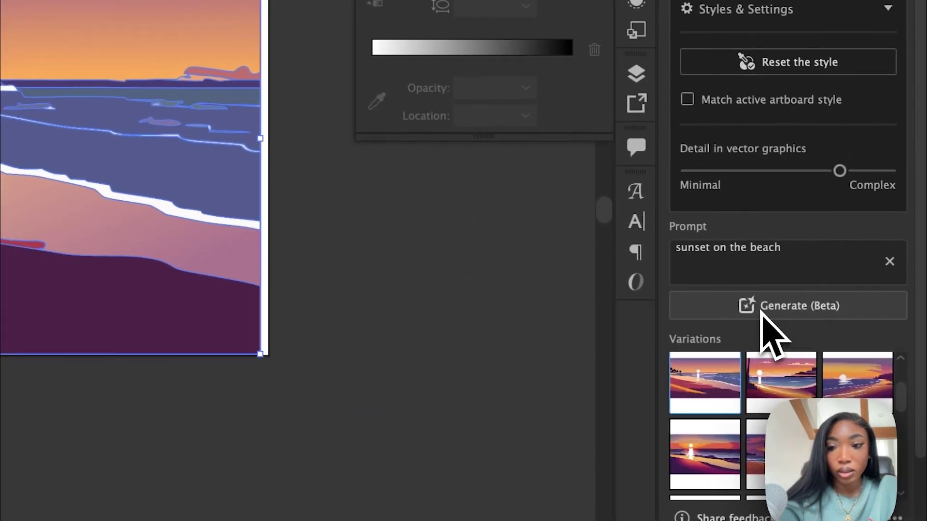
pyautogui.click(766, 314)
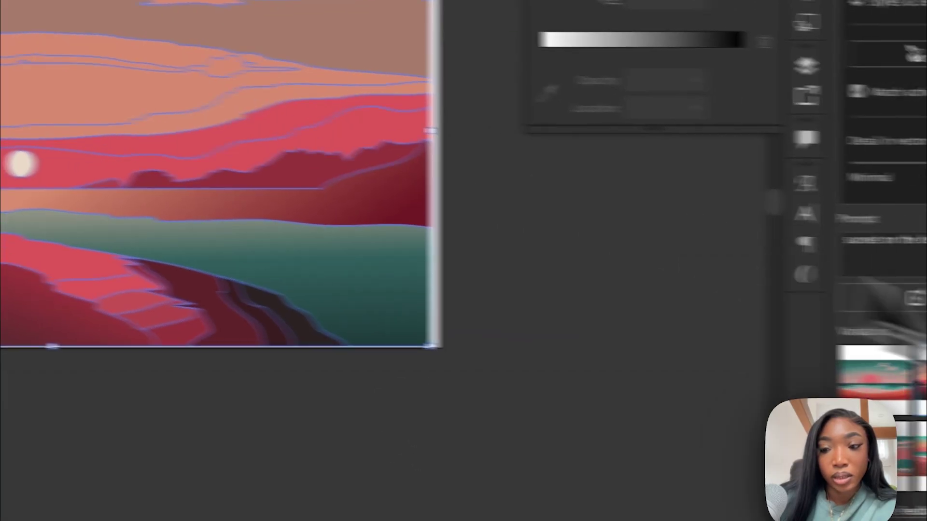
# Compare the third and first teal-and-red variations on the artboard and apply the second one, with the salmon sky and small pale sun.
pyautogui.click(886, 381)
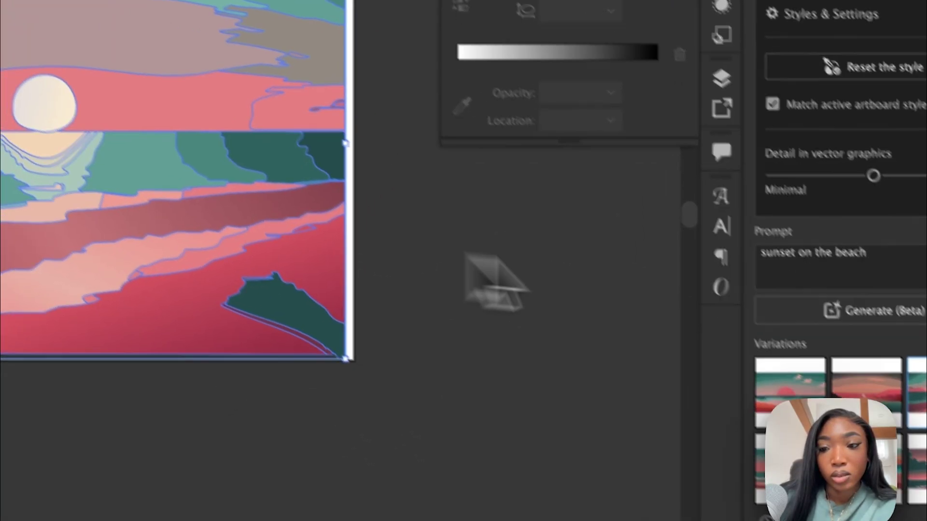
pyautogui.click(707, 246)
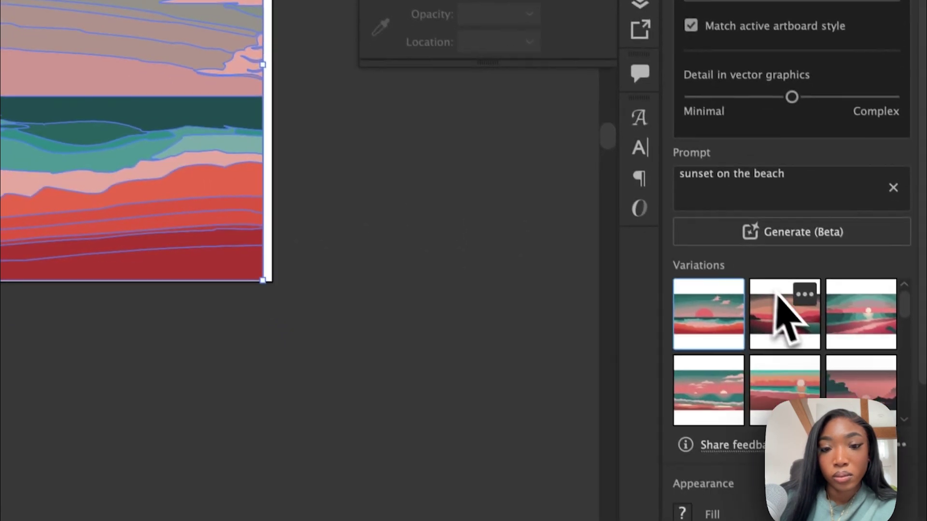
pyautogui.click(779, 317)
# Remove the teal reference image and move the generated scene flush with the artboard's left edge.
pyautogui.click(339, 307)
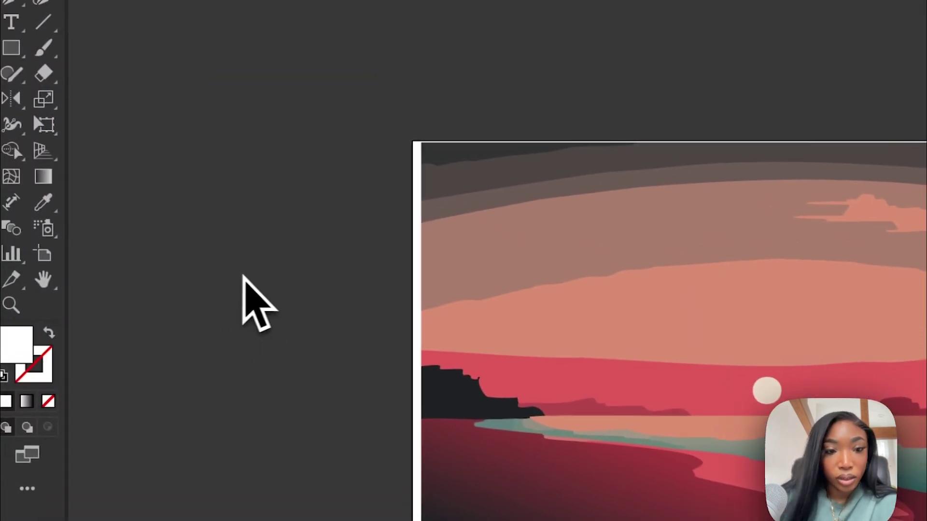
pyautogui.click(438, 288)
pyautogui.moveTo(425, 371); pyautogui.dragTo(422, 369)
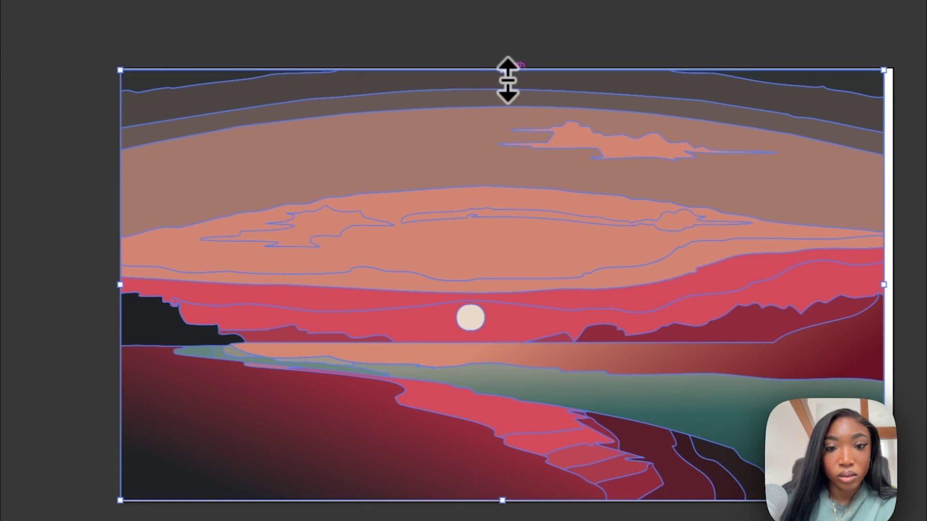
# Stretch the scene slightly past the artboard's upper, lower and right edges, to about 1933 × 1115 px.
pyautogui.moveTo(565, 96); pyautogui.dragTo(563, 85)
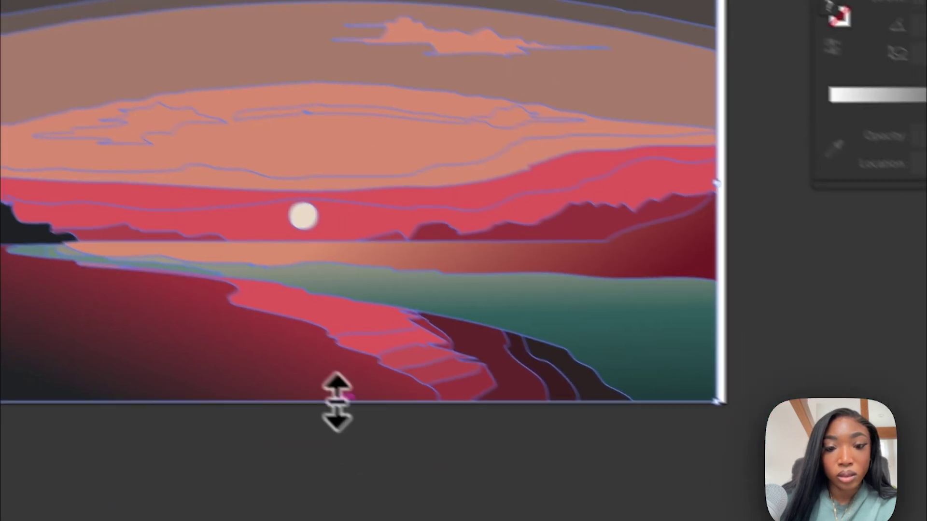
pyautogui.moveTo(499, 505); pyautogui.dragTo(502, 511)
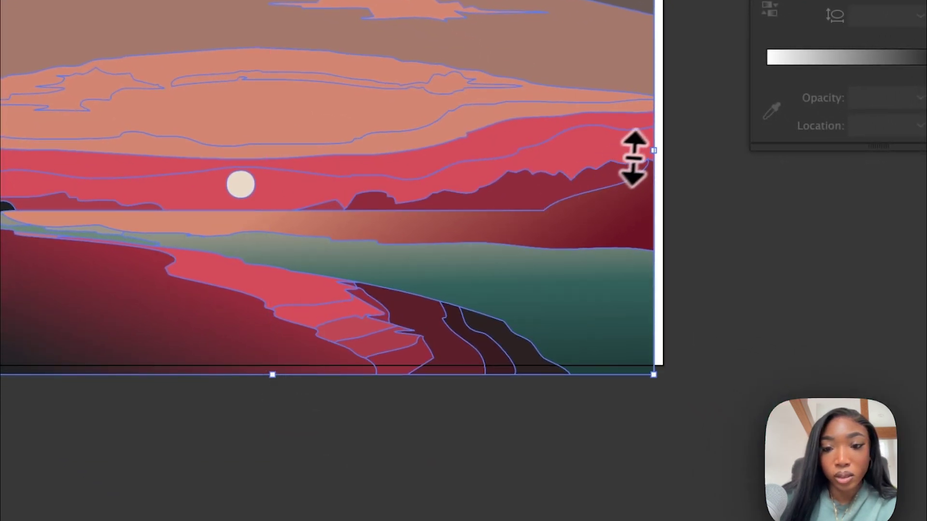
pyautogui.moveTo(654, 154); pyautogui.dragTo(679, 155)
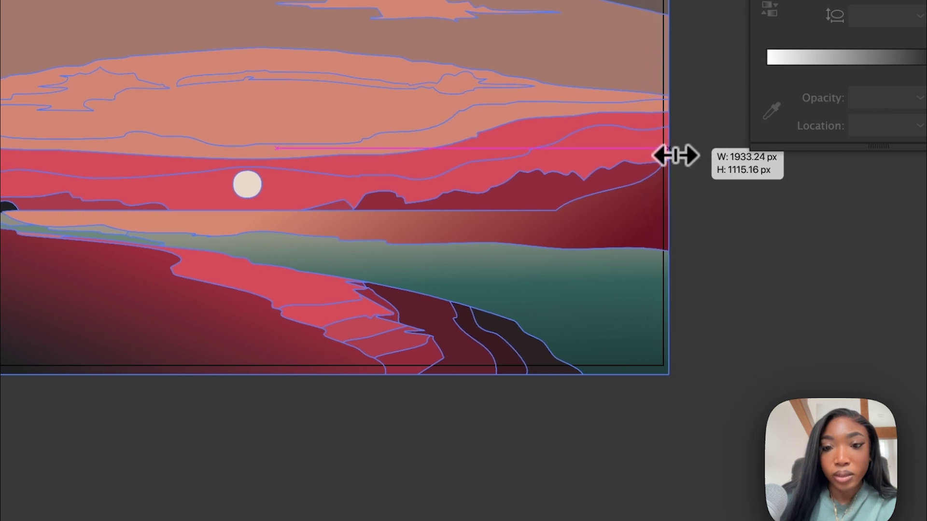
# Select the whole beach scene group and ungroup it into separate shapes.
pyautogui.scroll(3, 456, 268)
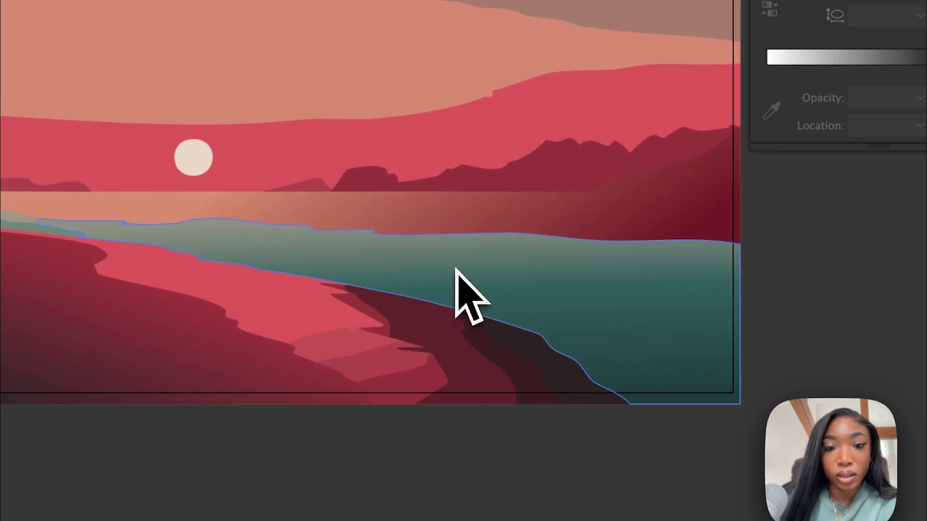
pyautogui.hscroll(-3, 456, 268)
pyautogui.scroll(1, 456, 268)
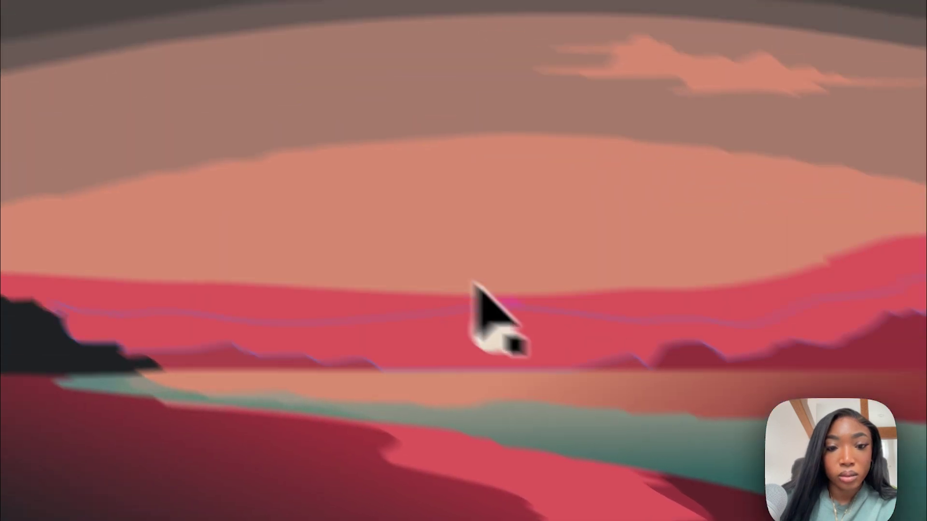
pyautogui.click(249, 175)
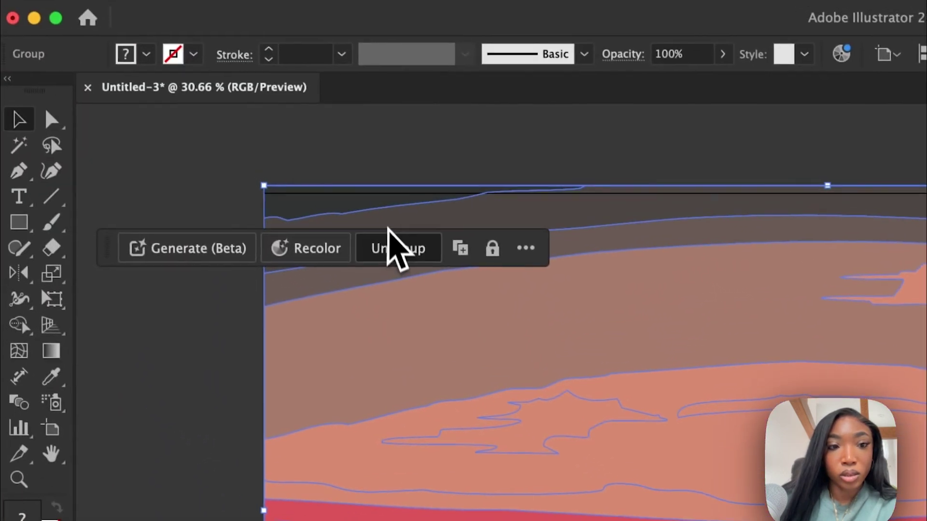
pyautogui.click(267, 125)
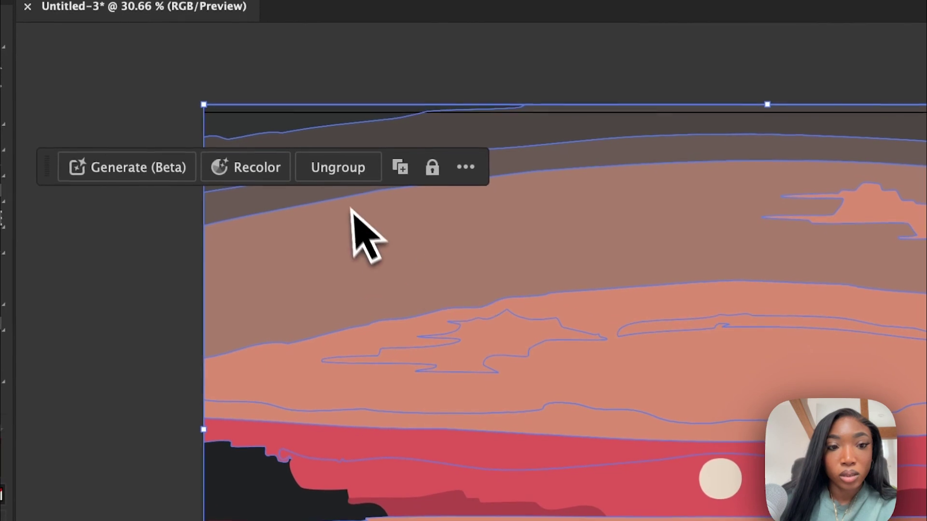
pyautogui.click(336, 170)
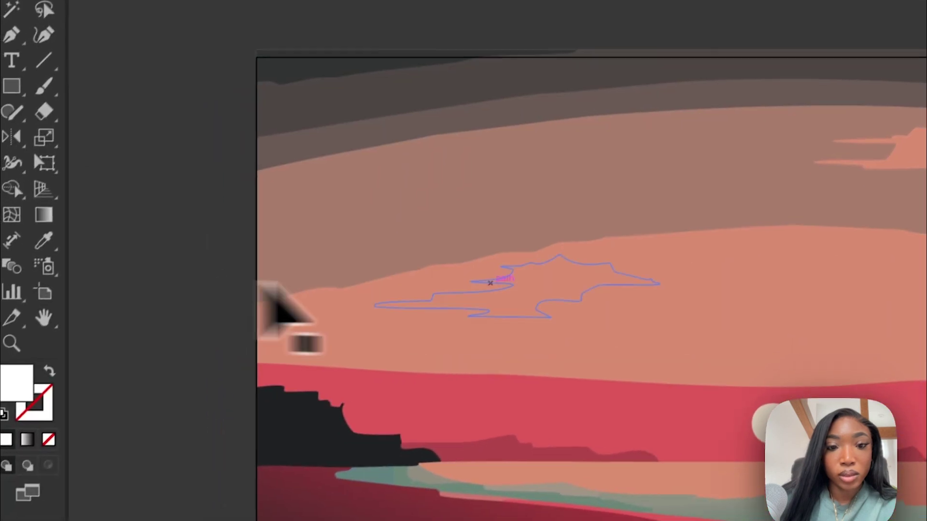
# Delete the large salmon sky band and the long thin cloud in the middle of the sky.
pyautogui.click(649, 300)
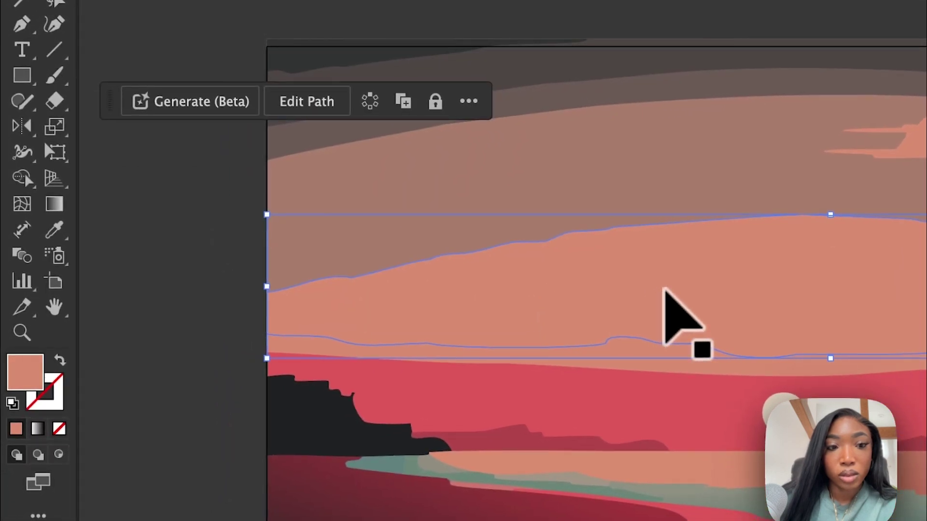
pyautogui.press('Delete')
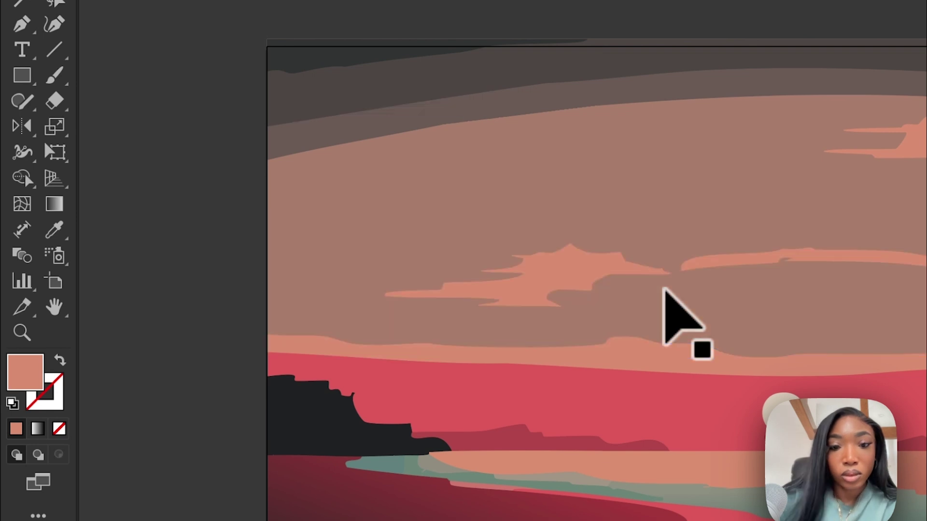
pyautogui.click(709, 256)
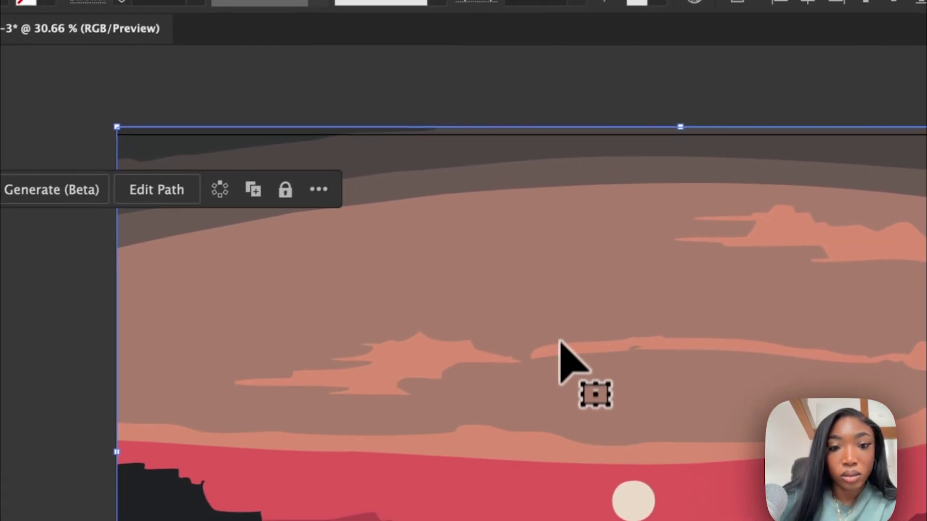
pyautogui.click(560, 344)
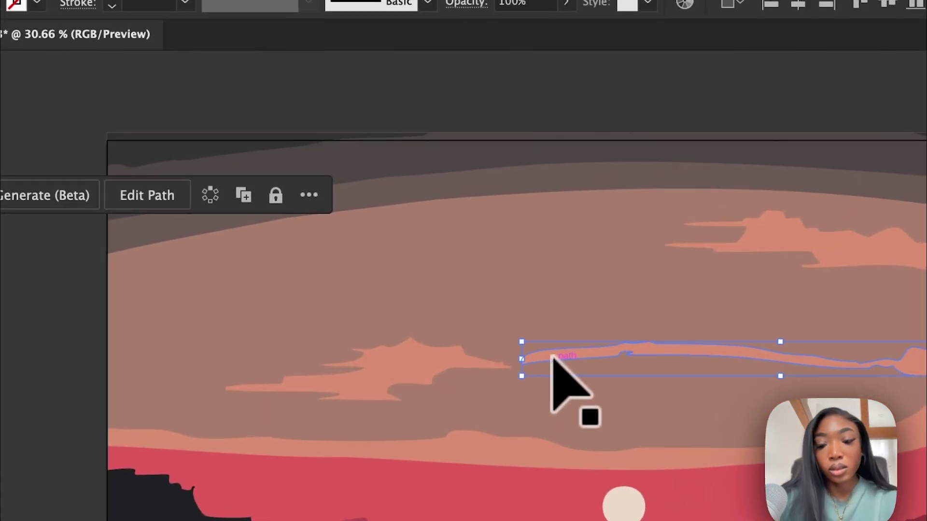
pyautogui.press('Delete')
# Delete the dark brown sky bands, the dark upper corner shapes and the remaining salmon cloud.
pyautogui.click(420, 190)
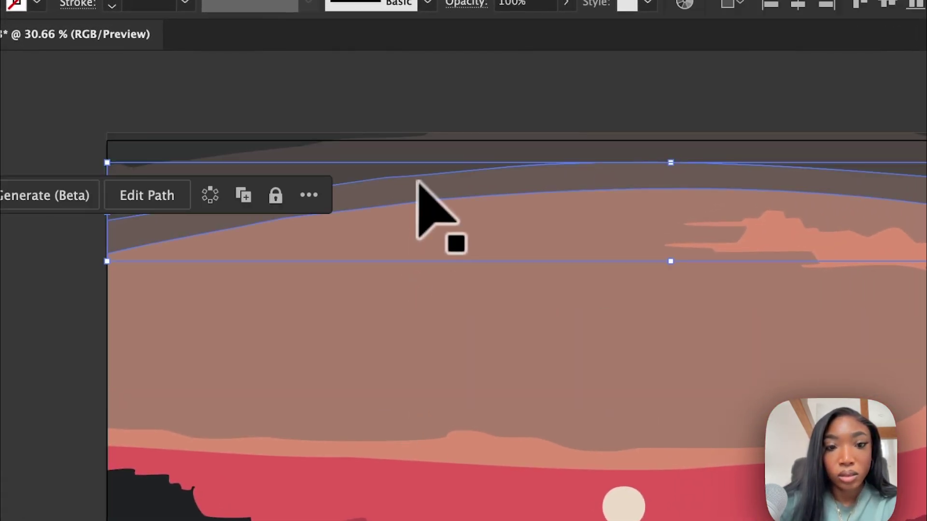
pyautogui.press('Delete')
pyautogui.press('Delete')
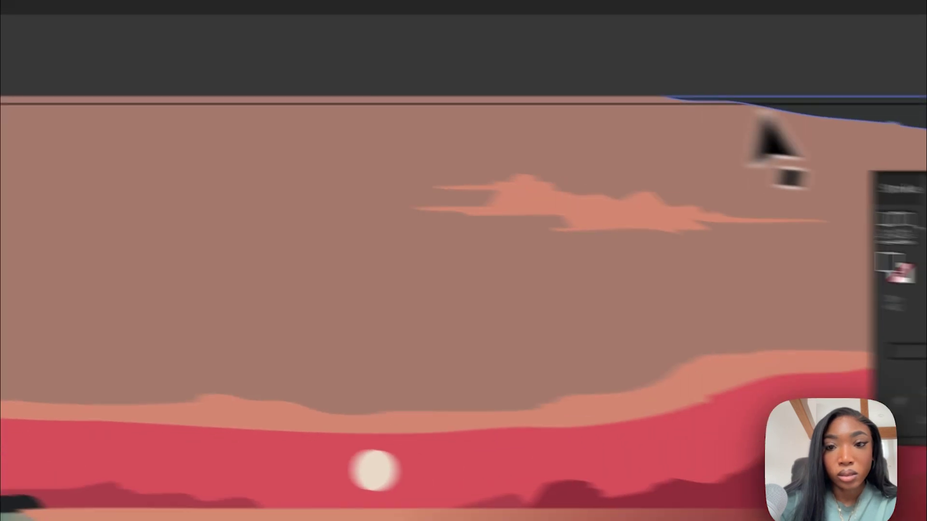
pyautogui.click(693, 87)
pyautogui.press('Delete')
pyautogui.click(905, 244)
pyautogui.press('Delete')
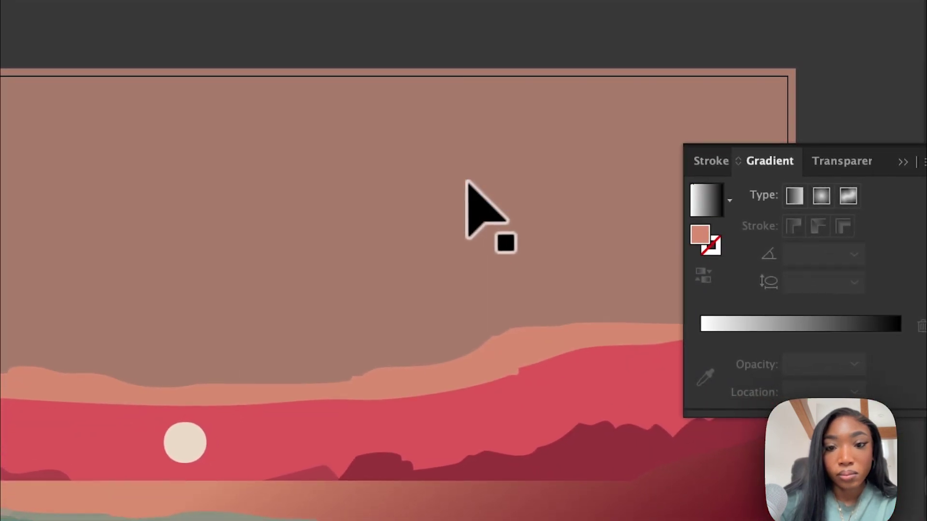
# Delete the salmon strip above the horizon and the upper red band behind the sun.
pyautogui.press('Delete')
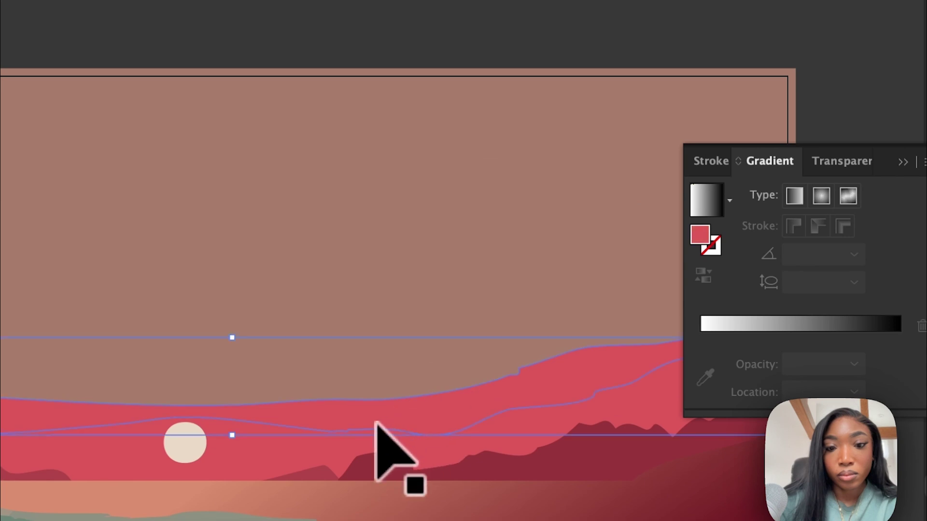
pyautogui.press('Delete')
pyautogui.press('Delete')
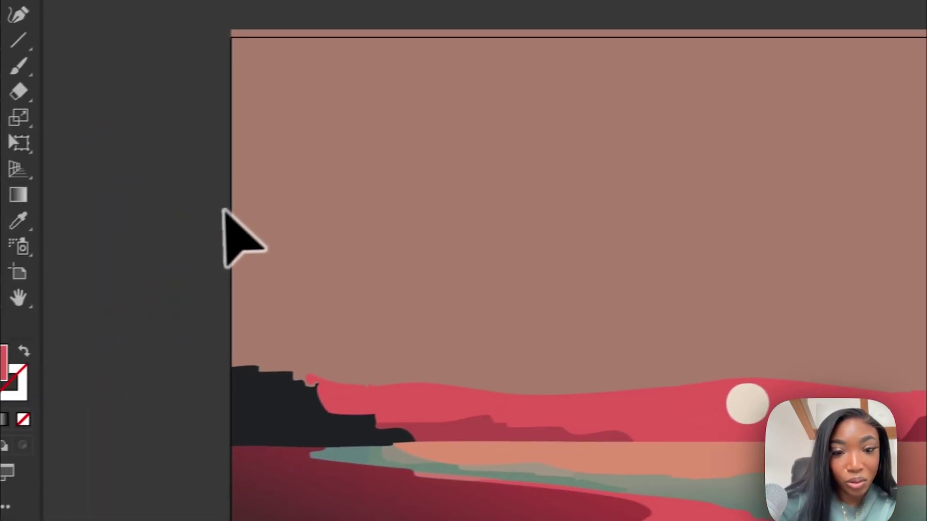
# Ungroup the hills group on the horizon and remove the red sky shape behind the sun.
pyautogui.click(803, 412)
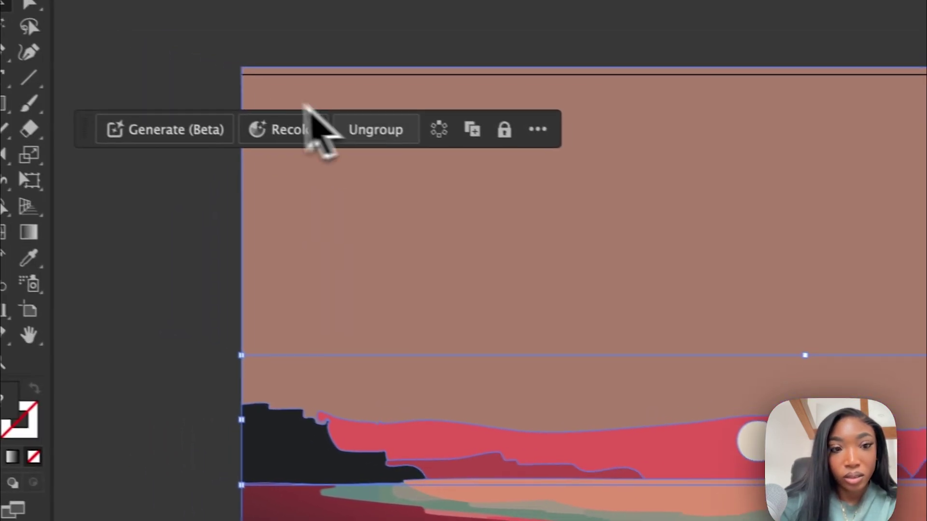
pyautogui.click(382, 131)
pyautogui.click(182, 391)
pyautogui.click(852, 433)
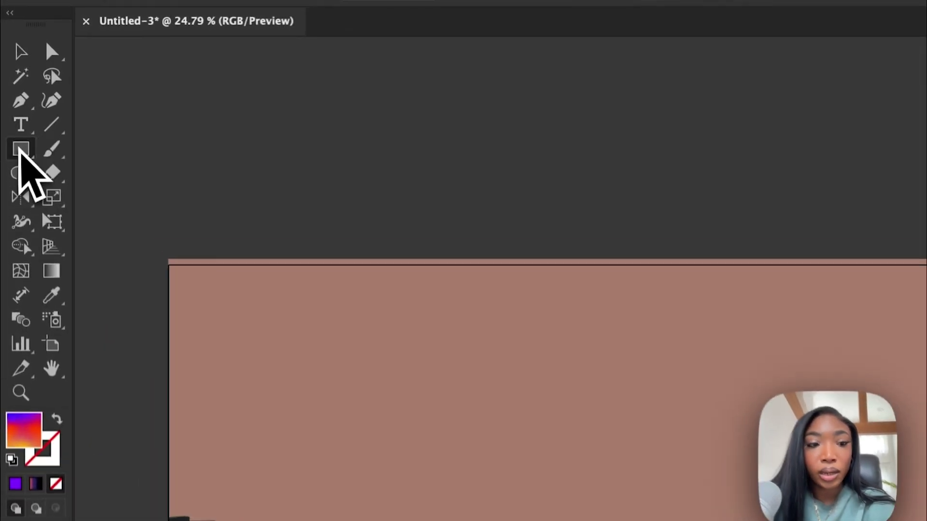
# Draw a rectangle about 1933 × 714 px over the sky, with white fill, and arrange it behind the hills and sun.
pyautogui.click(10, 93)
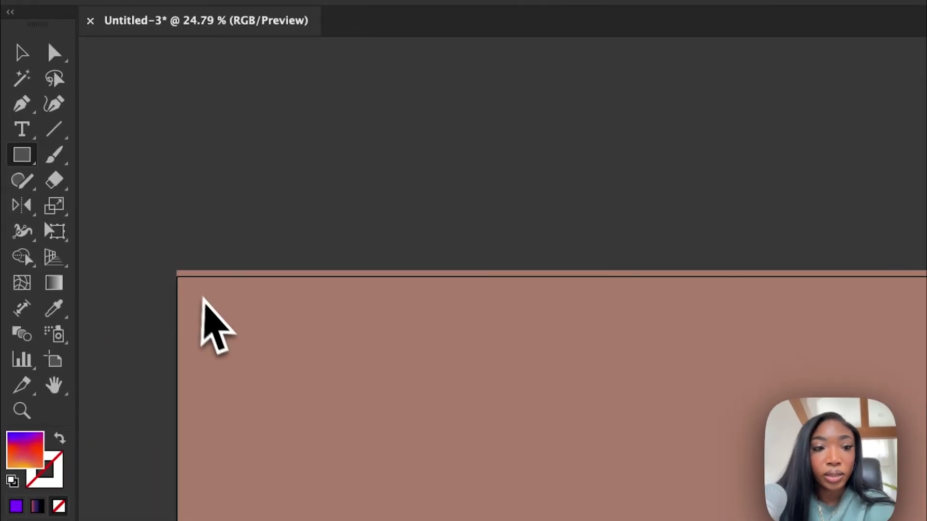
pyautogui.moveTo(177, 272); pyautogui.dragTo(438, 425)
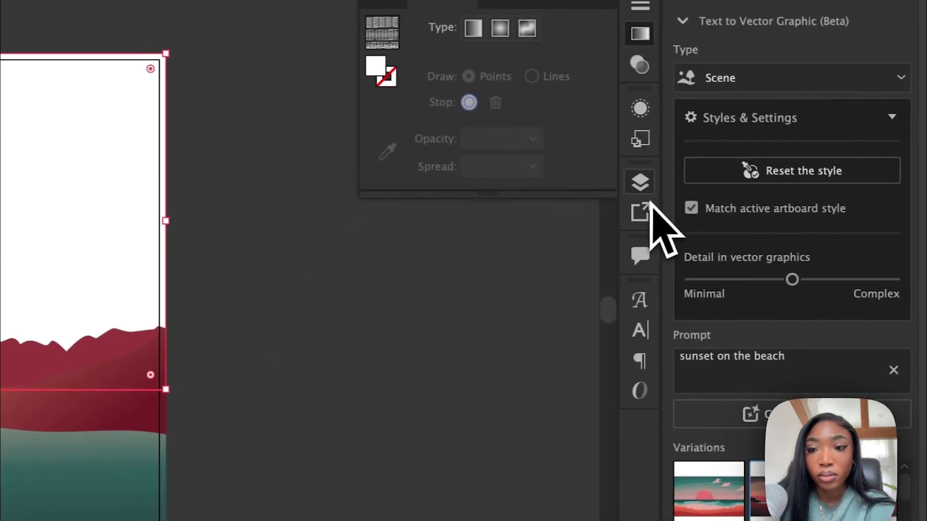
pyautogui.click(842, 215)
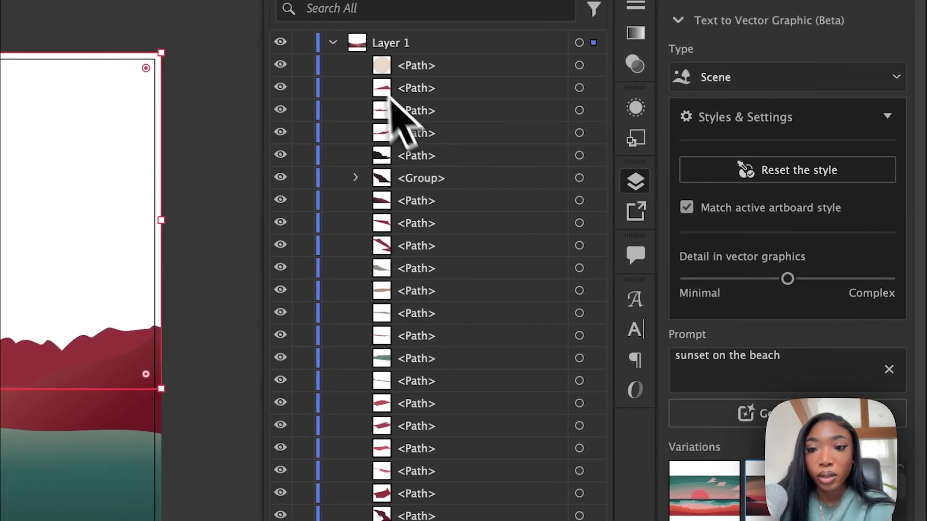
pyautogui.click(453, 432)
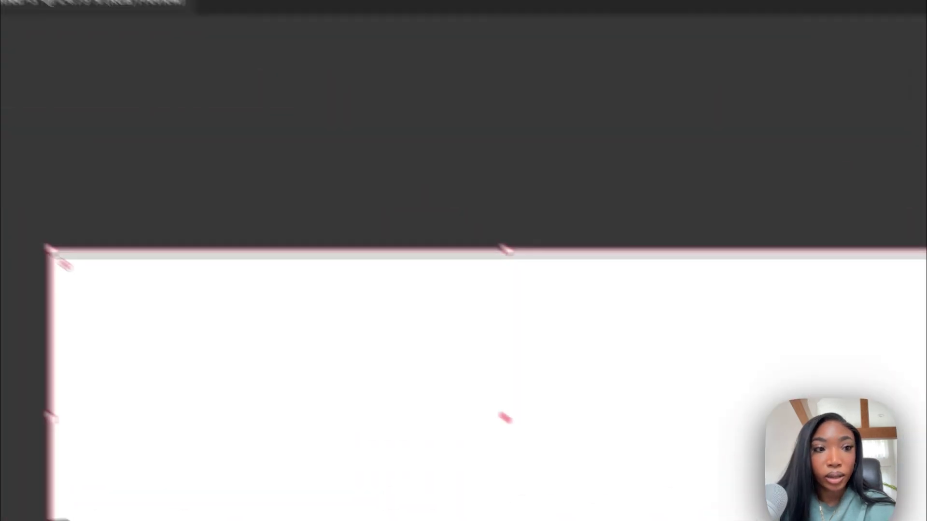
pyautogui.click(14, 118)
pyautogui.click(418, 155)
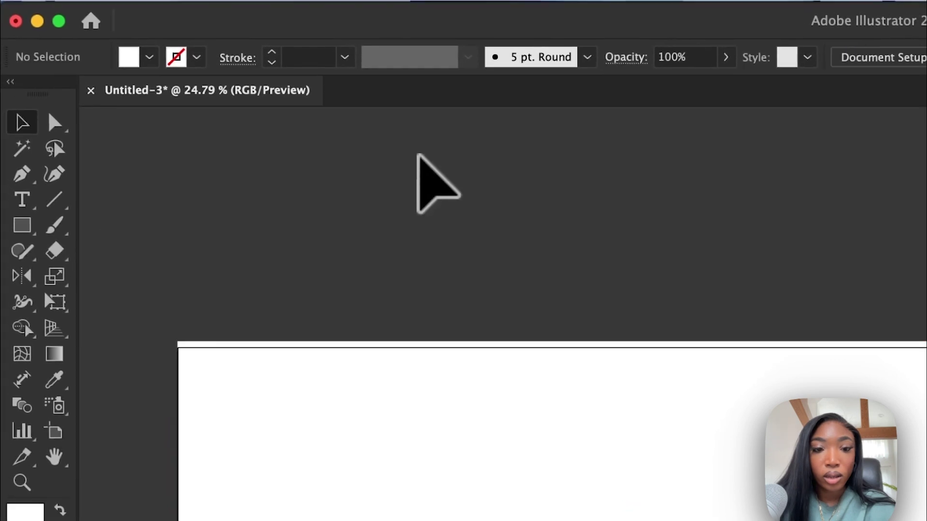
# Fill the sky rectangle with a linear gradient and set the gradient angle to 90°.
pyautogui.click(630, 395)
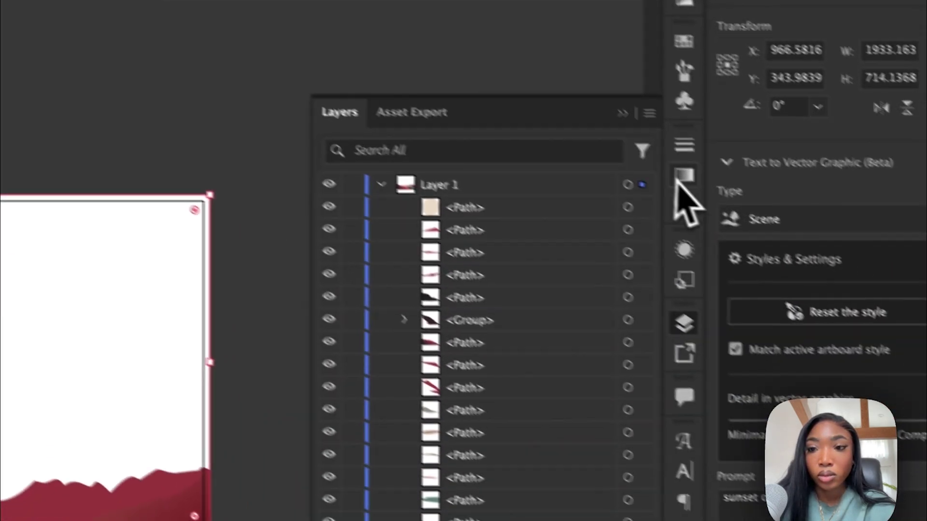
pyautogui.click(676, 186)
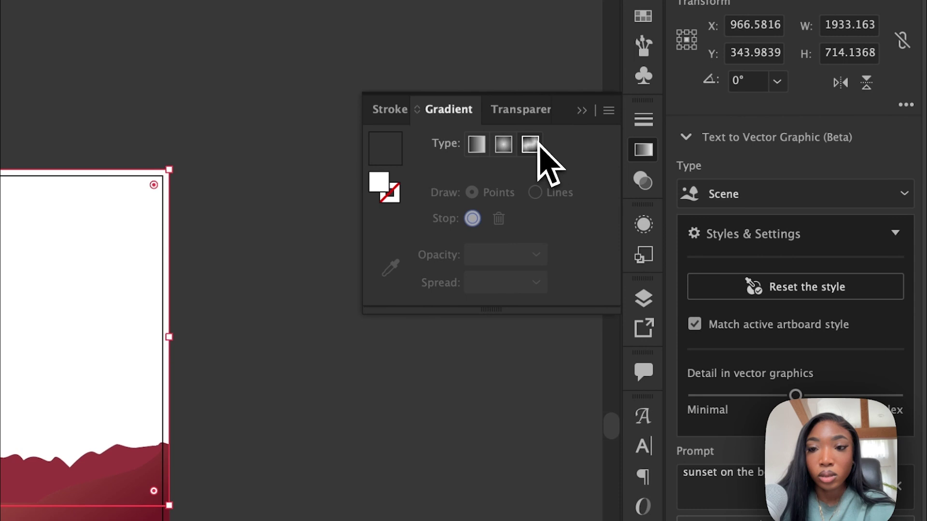
pyautogui.click(530, 144)
pyautogui.click(503, 155)
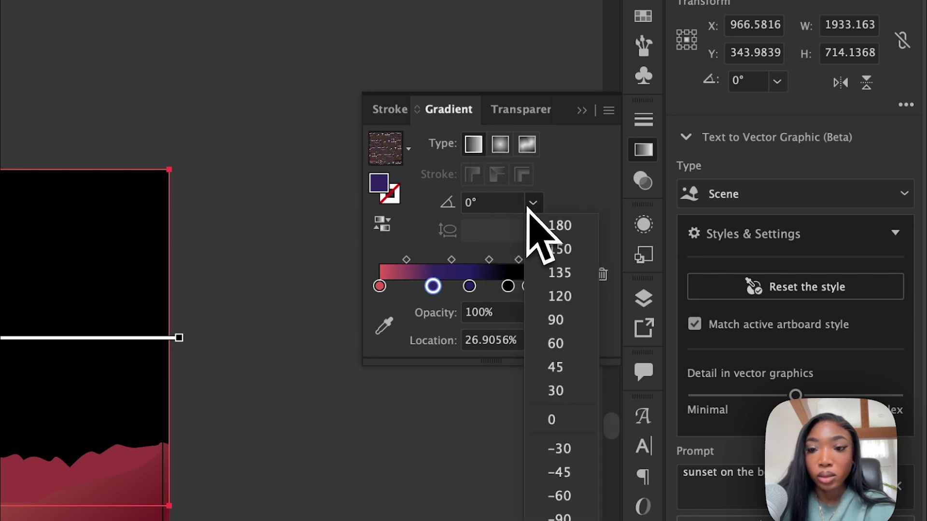
pyautogui.click(556, 320)
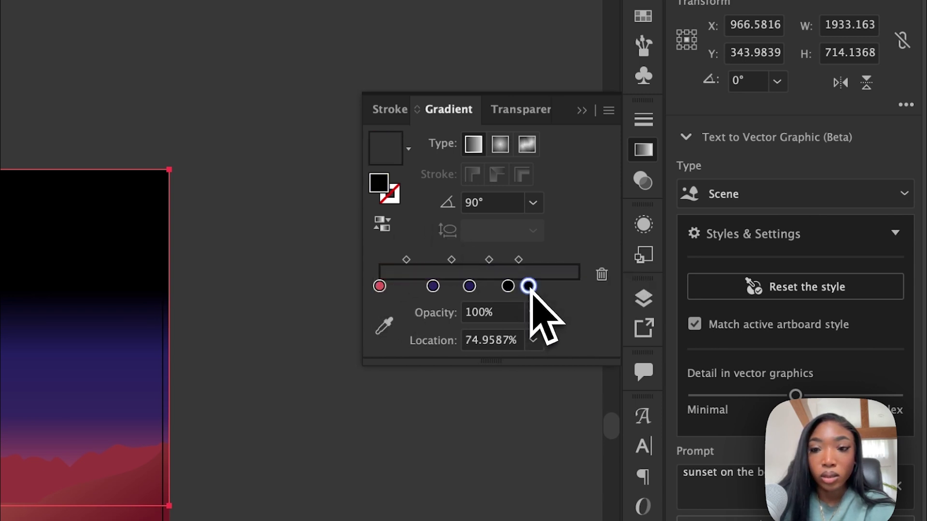
# Recolor the sky gradient's uppermost black stop to violet 5F00F4 and move it closer to the gradient's end.
pyautogui.doubleClick(529, 286)
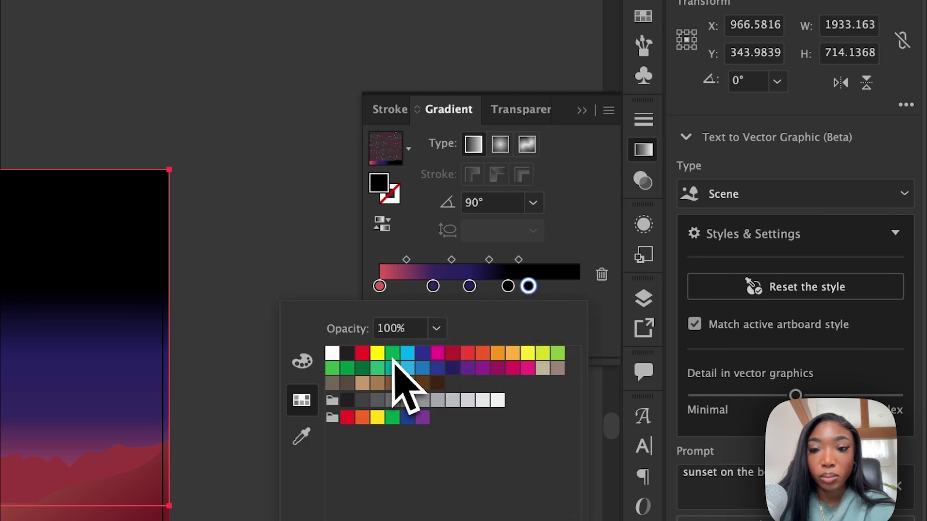
pyautogui.click(555, 261)
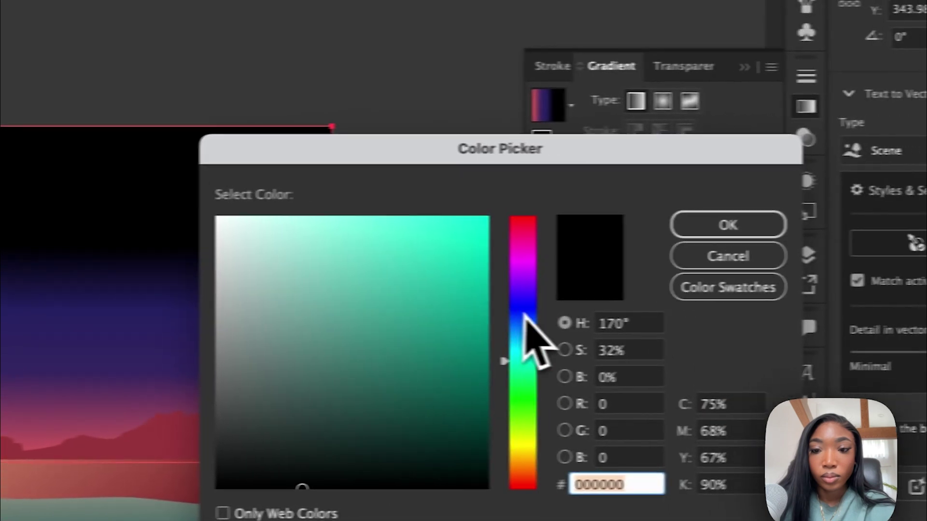
pyautogui.moveTo(524, 315); pyautogui.dragTo(481, 284)
pyautogui.click(426, 228)
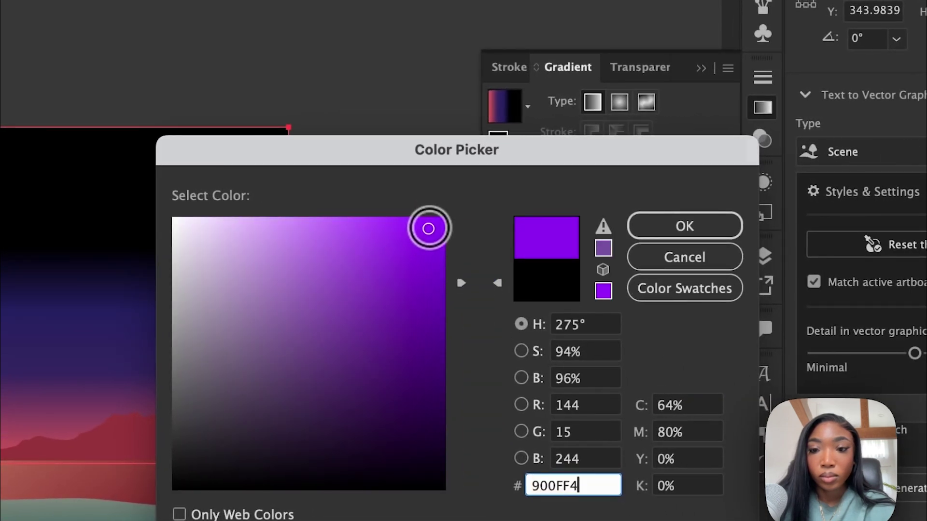
pyautogui.moveTo(428, 228); pyautogui.dragTo(444, 229)
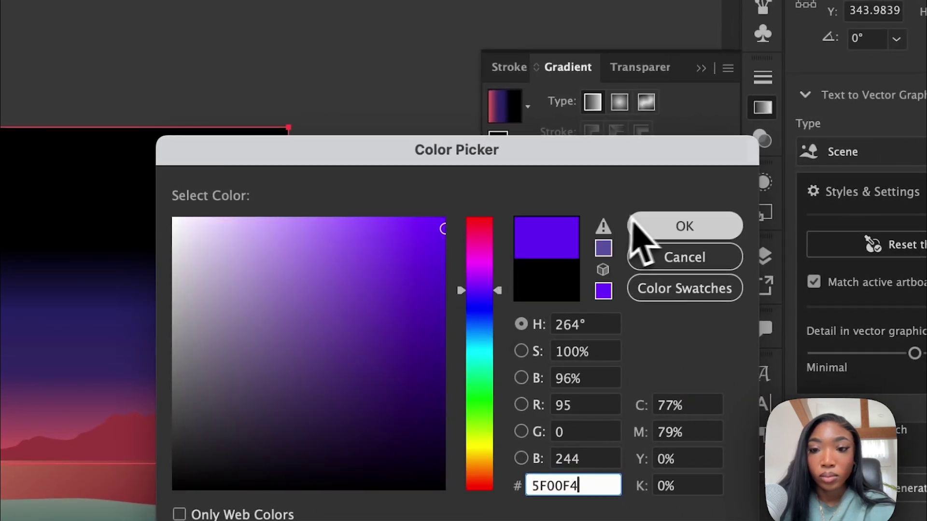
pyautogui.click(636, 224)
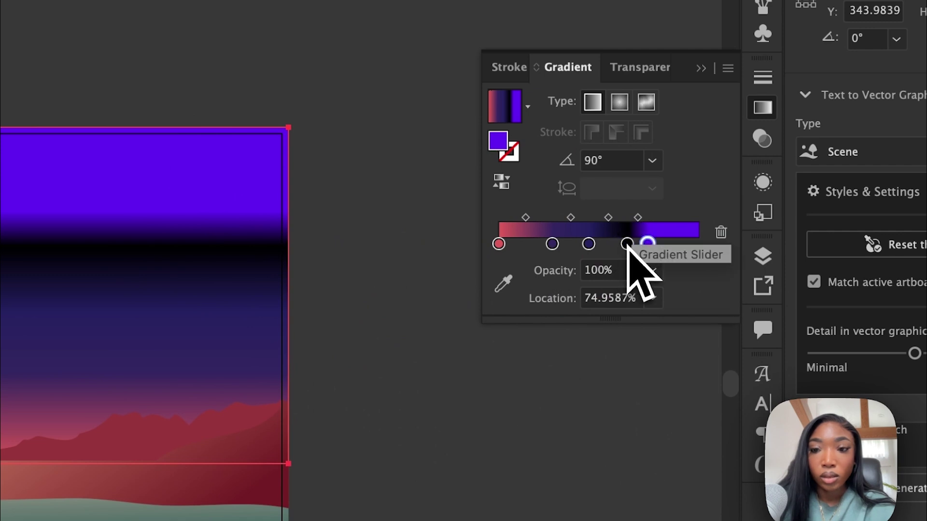
pyautogui.moveTo(671, 248); pyautogui.dragTo(690, 246)
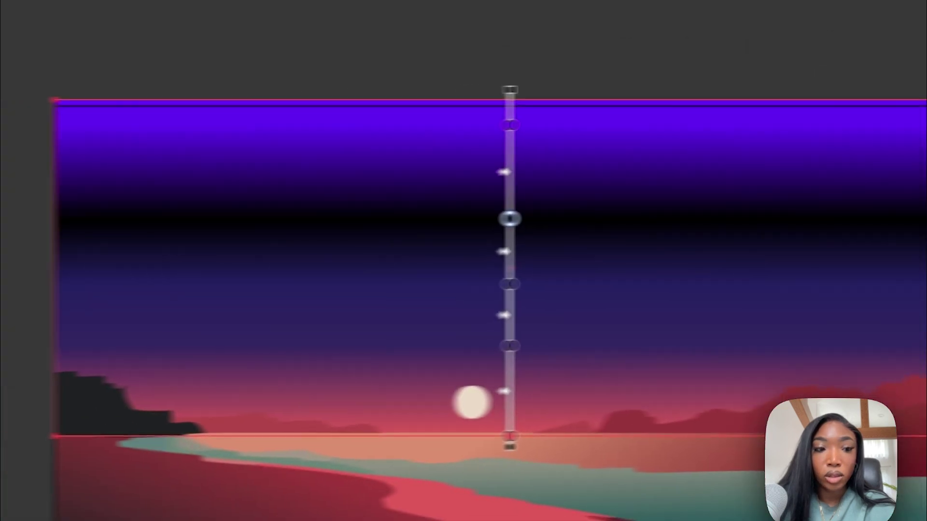
# Change the remaining black gradient stop to orange-red FF460D and shift it away from the violet stop.
pyautogui.doubleClick(14, 294)
pyautogui.click(761, 432)
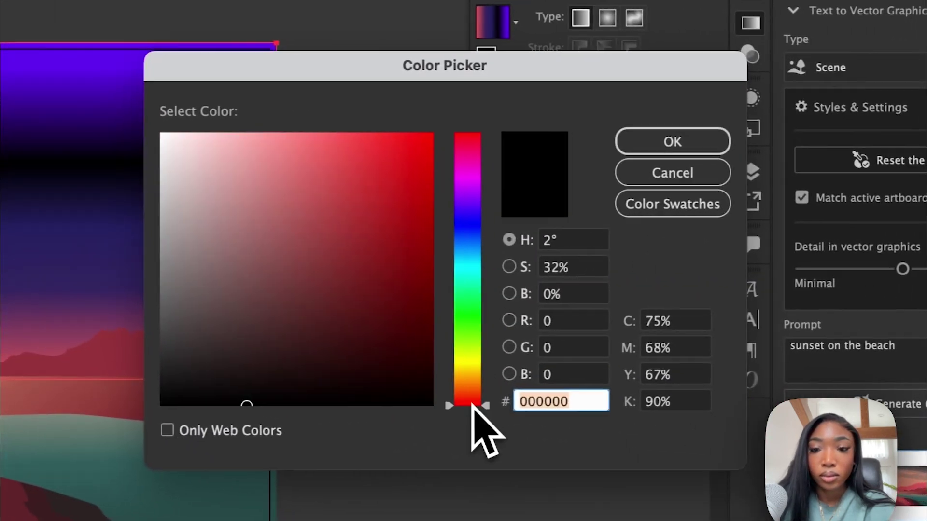
pyautogui.click(763, 423)
pyautogui.click(417, 136)
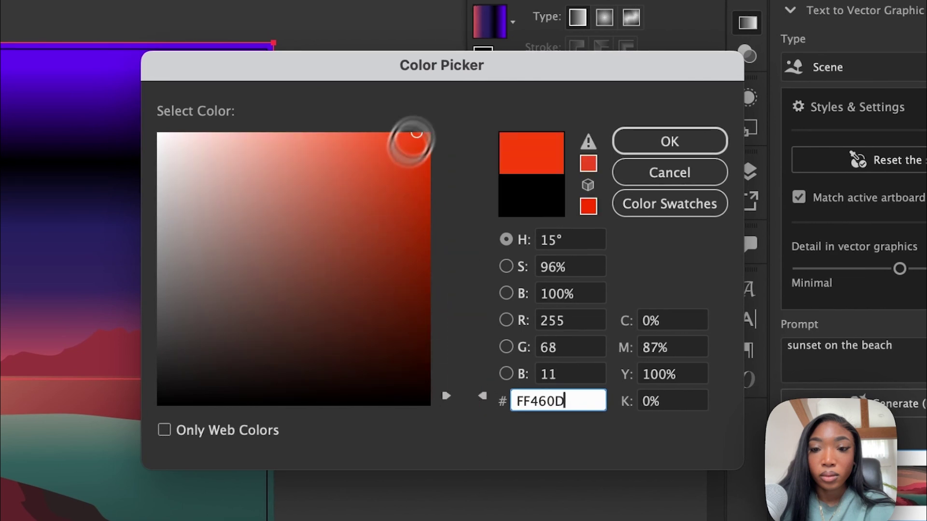
pyautogui.click(676, 141)
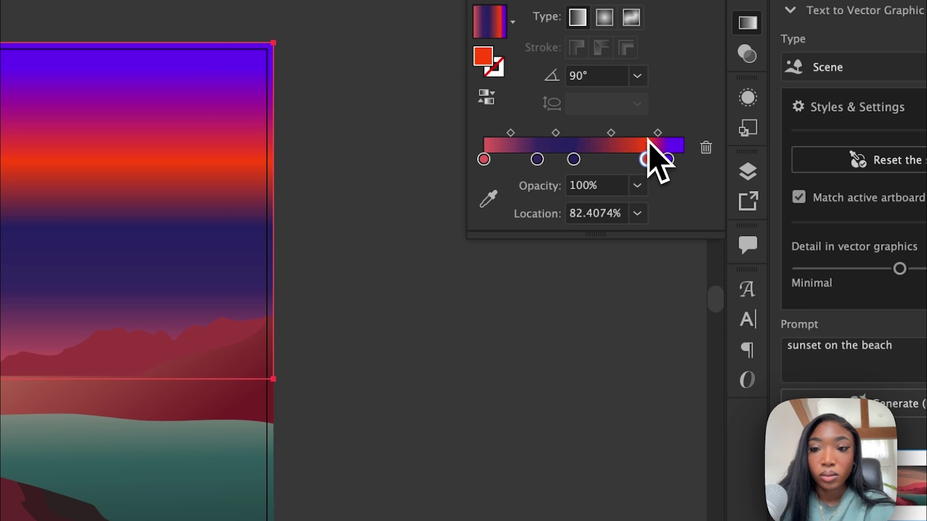
pyautogui.moveTo(636, 140); pyautogui.dragTo(661, 137)
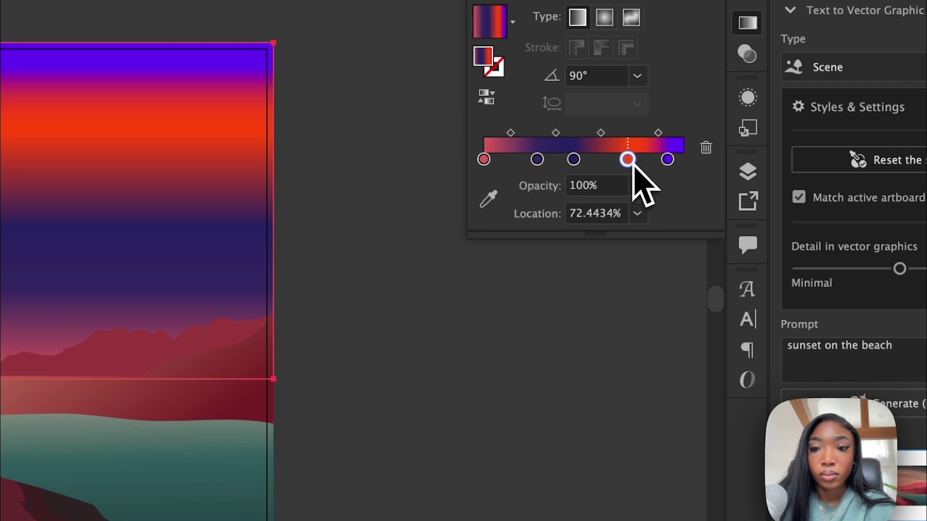
pyautogui.moveTo(633, 165); pyautogui.dragTo(612, 168)
# Delete one of the two dark blue gradient stops and recolor the other with coral pink sampled from the scene.
pyautogui.press('Delete')
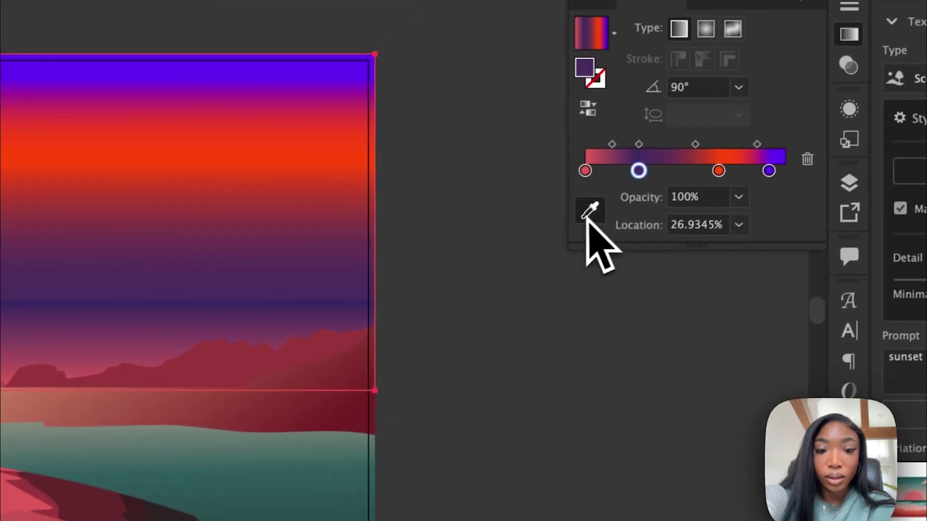
pyautogui.click(488, 198)
pyautogui.click(351, 390)
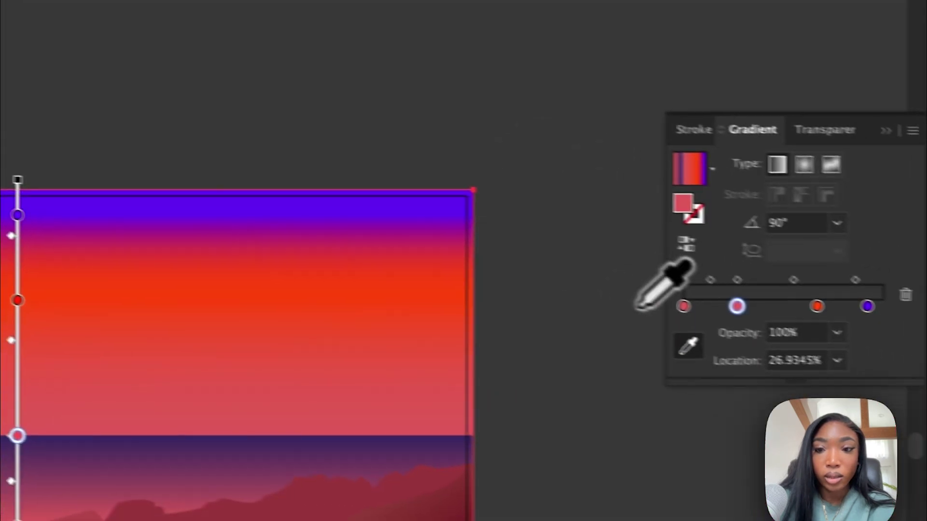
# Set the gradient's horizon-end stop to orange FF931D and respace the coral and red stops, placing red at about 55.1%.
pyautogui.click(643, 297)
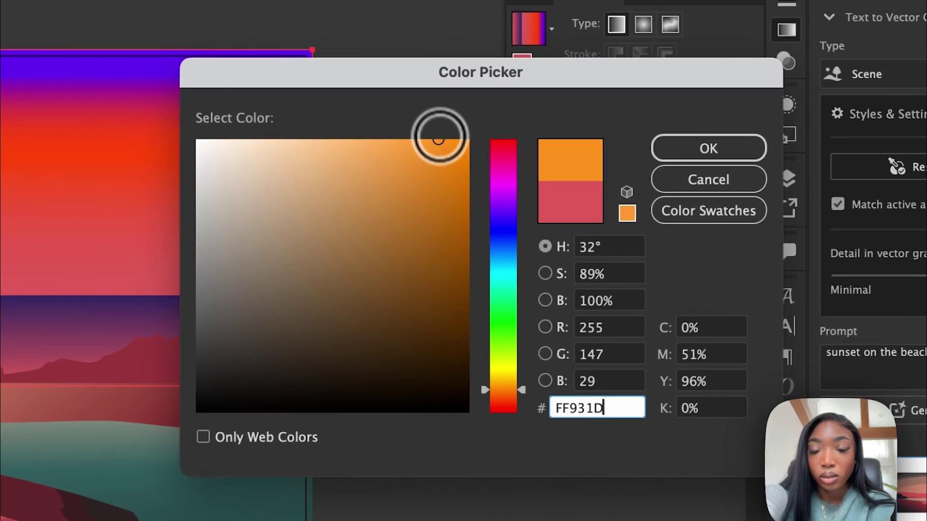
pyautogui.click(714, 149)
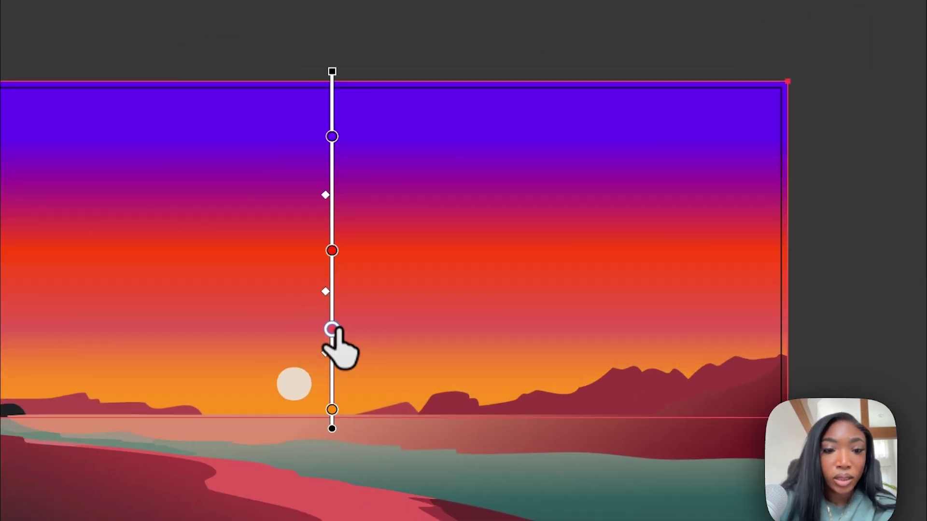
pyautogui.moveTo(332, 326)
pyautogui.mouseDown()
pyautogui.moveTo(332, 349)
pyautogui.moveTo(334, 334)
pyautogui.mouseUp()
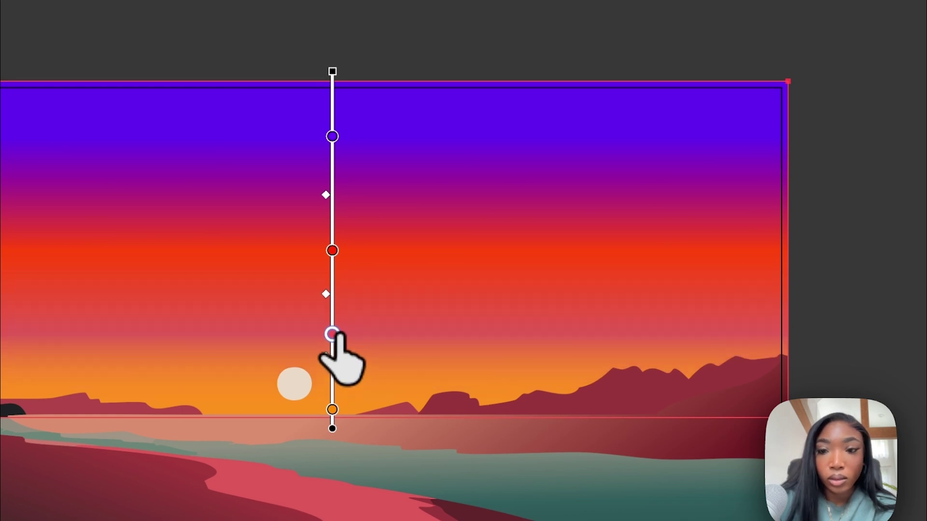
pyautogui.click(558, 221)
pyautogui.moveTo(558, 221); pyautogui.dragTo(566, 223)
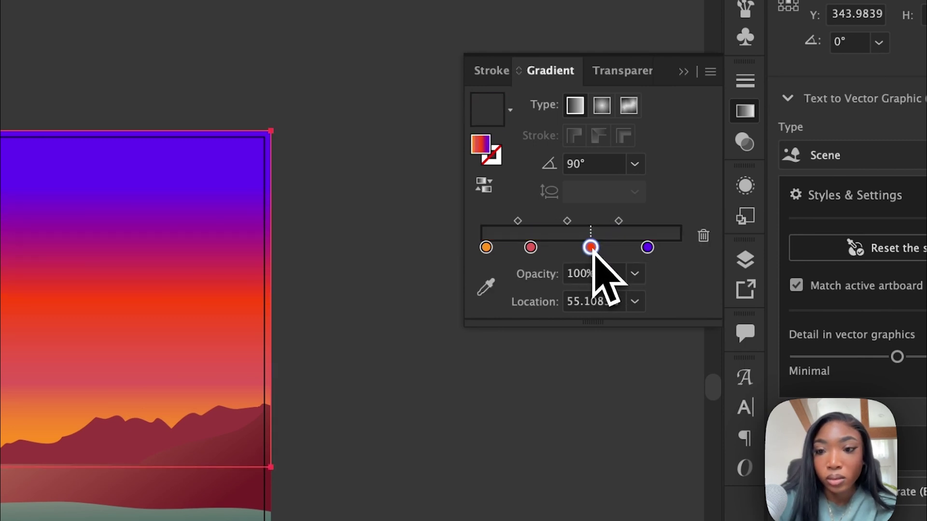
pyautogui.moveTo(593, 250); pyautogui.dragTo(593, 251)
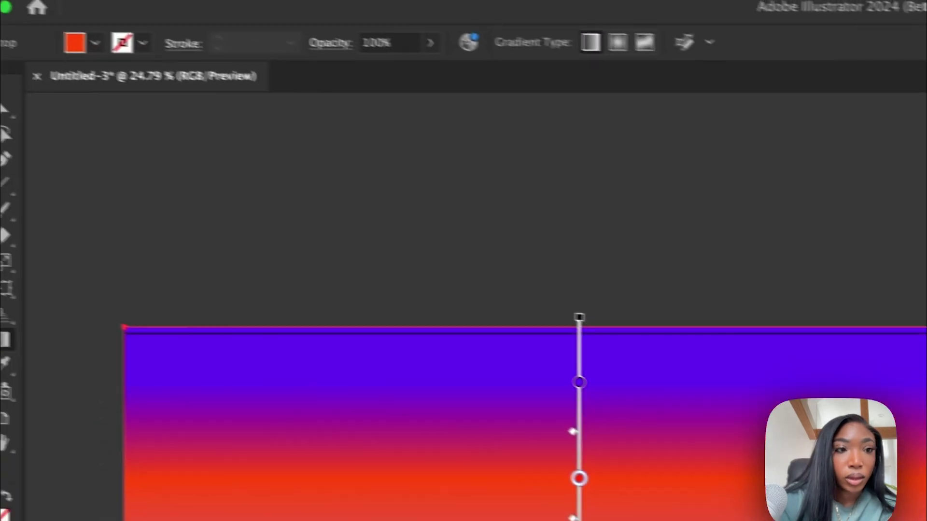
pyautogui.click(23, 120)
pyautogui.click(314, 207)
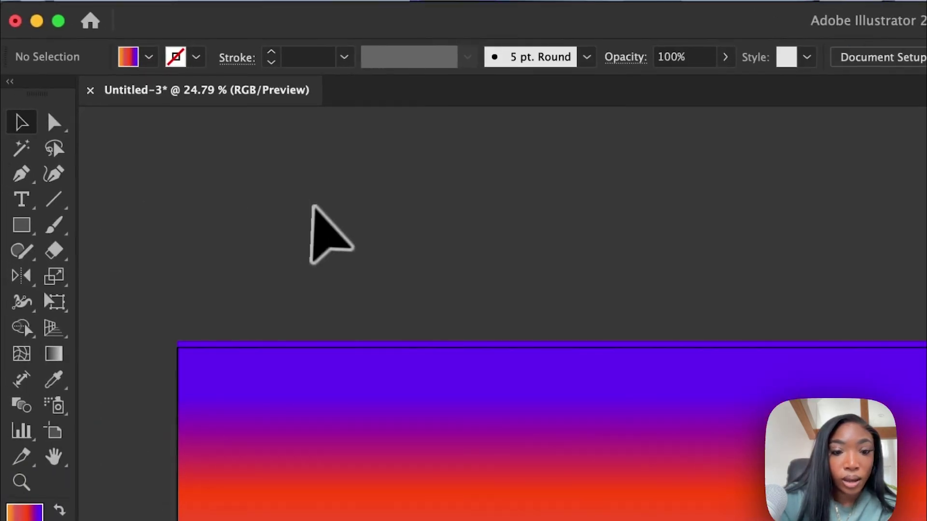
pyautogui.scroll(3, 483, 468)
pyautogui.click(600, 420)
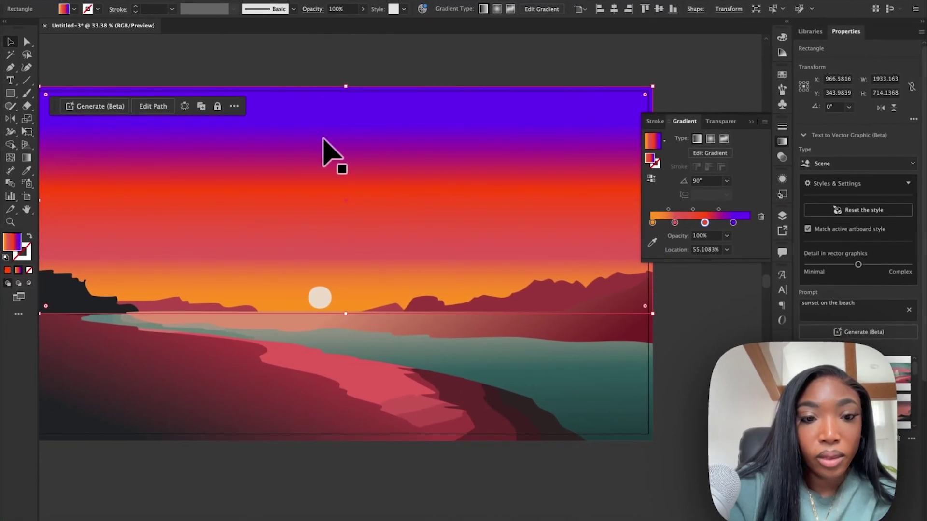
pyautogui.scroll(-2, 322, 139)
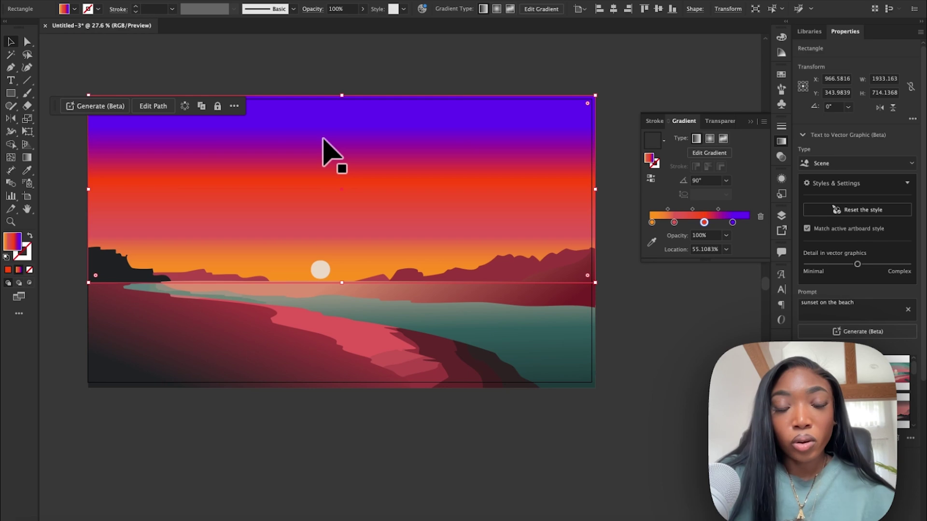
pyautogui.hscroll(-1, 380, 419)
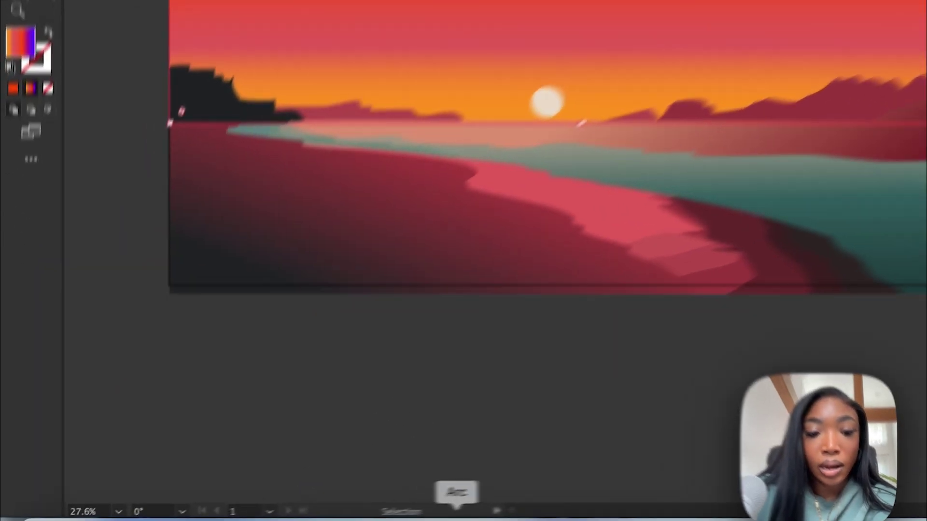
# Switch to Envato Elements in the Arc browser and search all items for "abstract clouds".
pyautogui.click(280, 520)
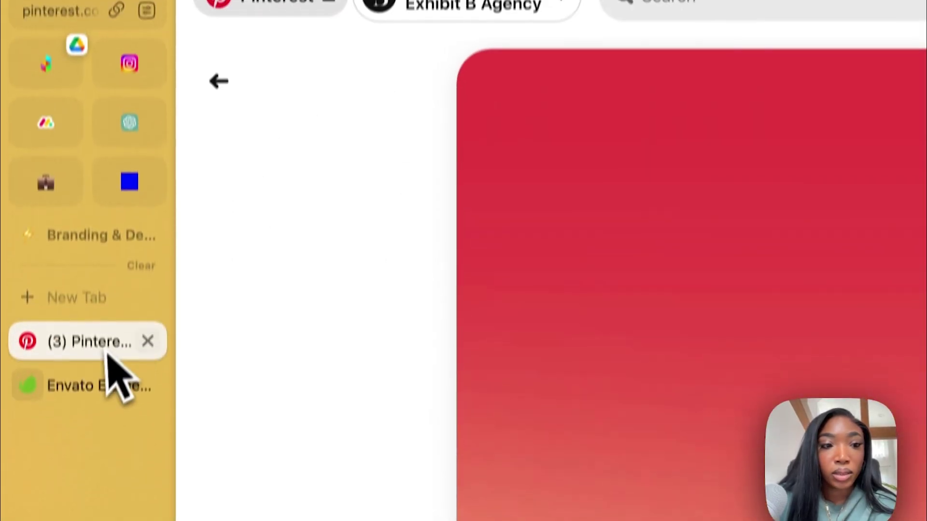
pyautogui.click(148, 377)
pyautogui.click(749, 27)
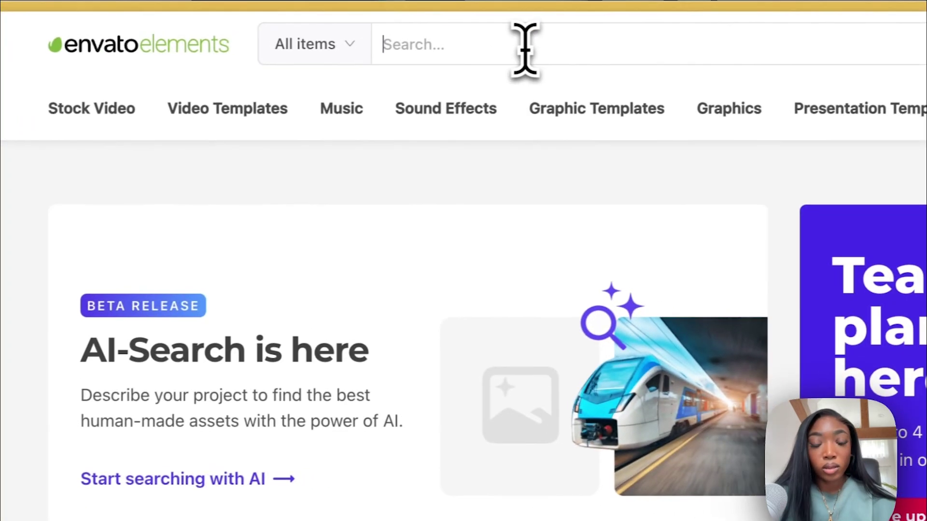
pyautogui.write('abstract c')
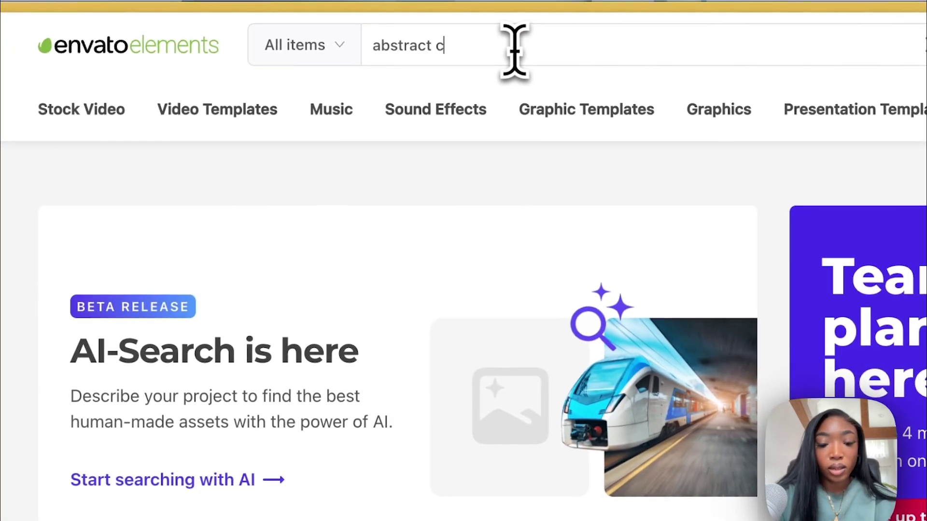
pyautogui.write('louds')
pyautogui.press('Return')
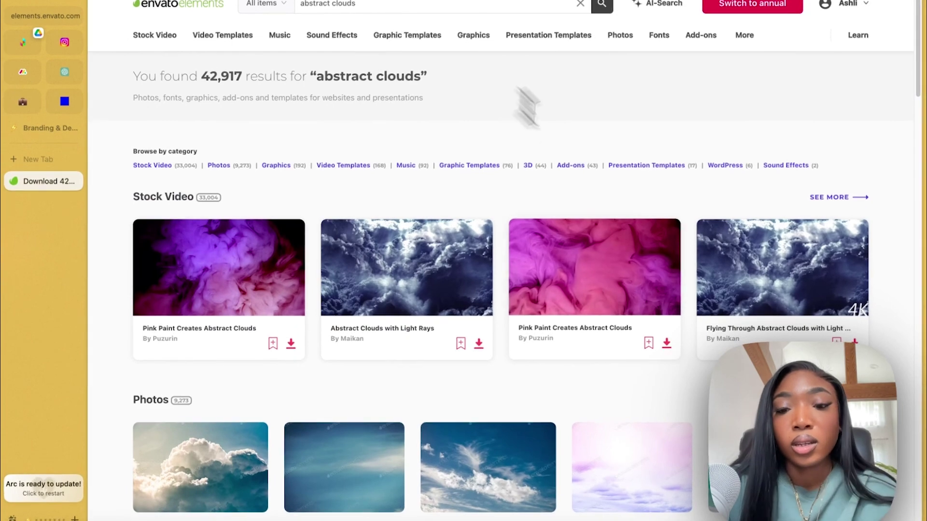
# Find the cartoon clouds background among the graphics results and download it under the Design With Me project.
pyautogui.scroll(-10, 653, 221)
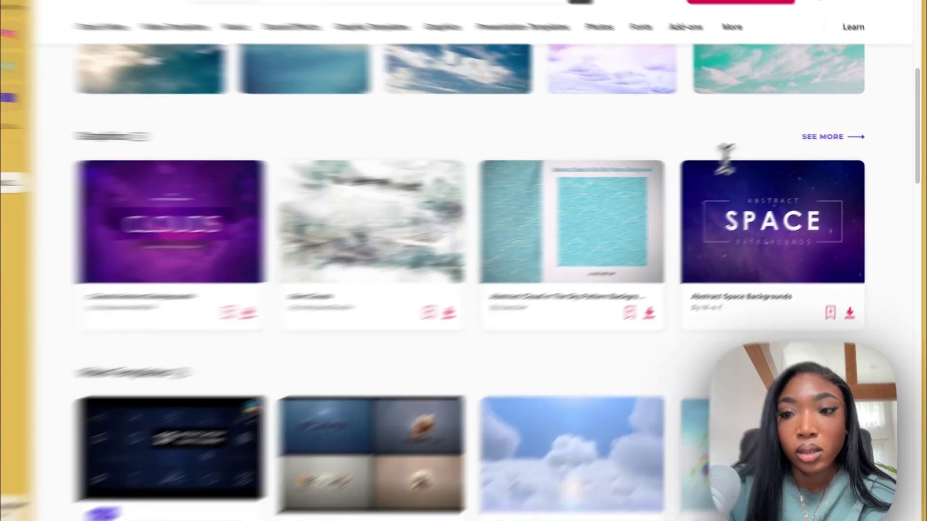
pyautogui.click(806, 136)
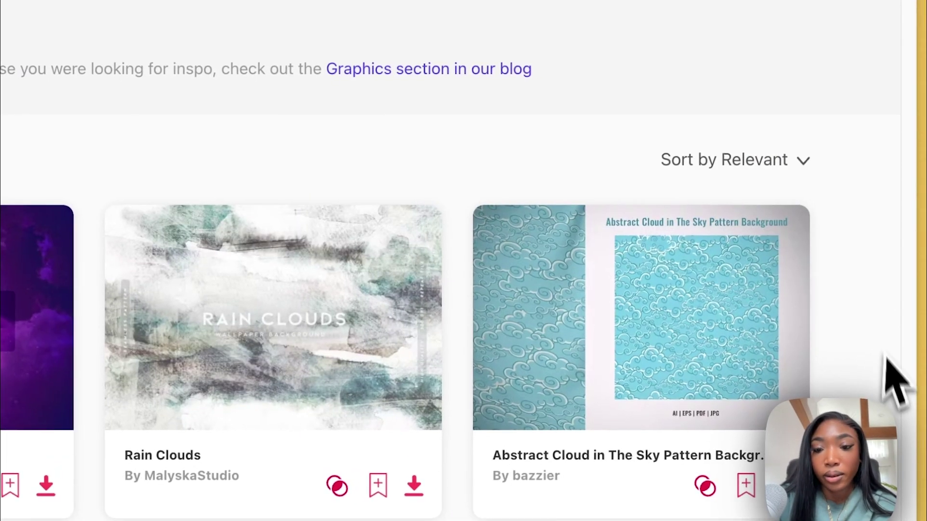
pyautogui.scroll(-20, 893, 381)
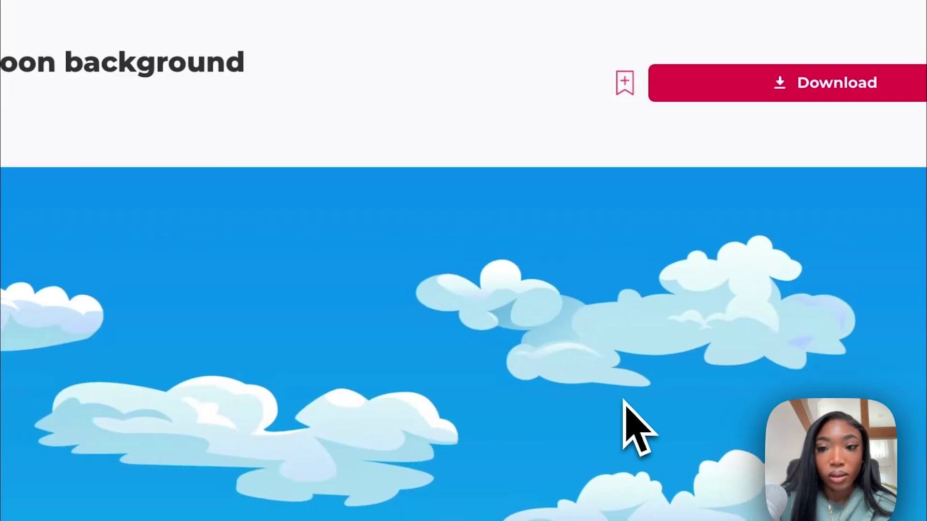
pyautogui.click(676, 92)
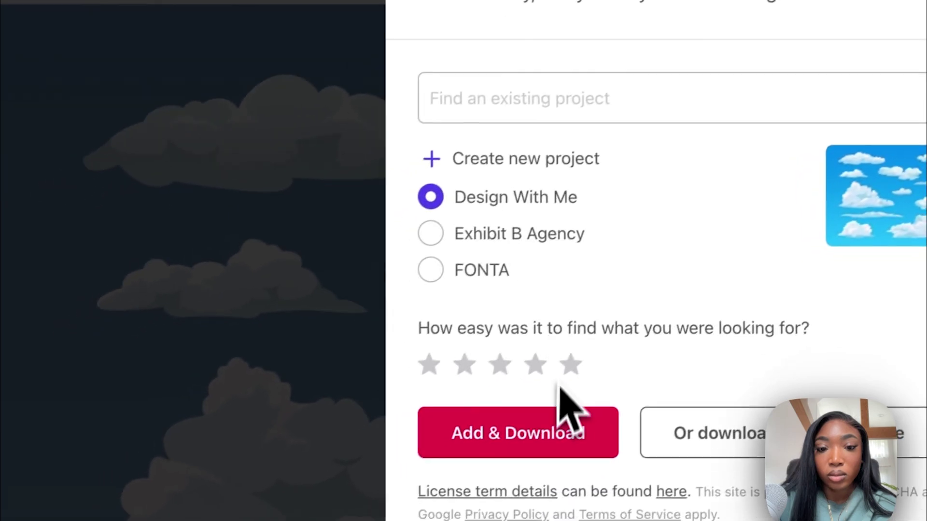
pyautogui.click(563, 432)
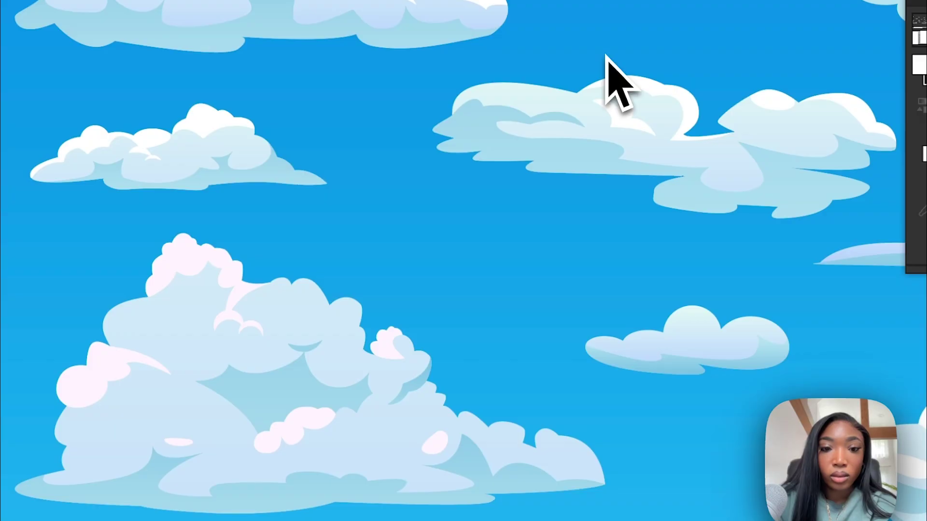
# Ungroup the cloud artwork in the downloaded sea-sky5 file in Illustrator and copy the long, flat cloud.
pyautogui.scroll(-5, 449, 215)
pyautogui.hscroll(3, 434, 217)
pyautogui.scroll(5, 434, 218)
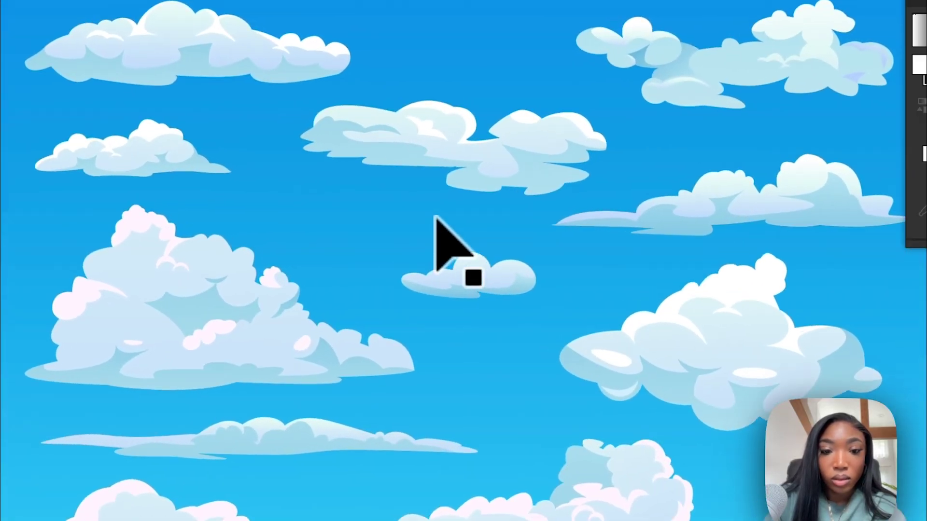
pyautogui.click(430, 223)
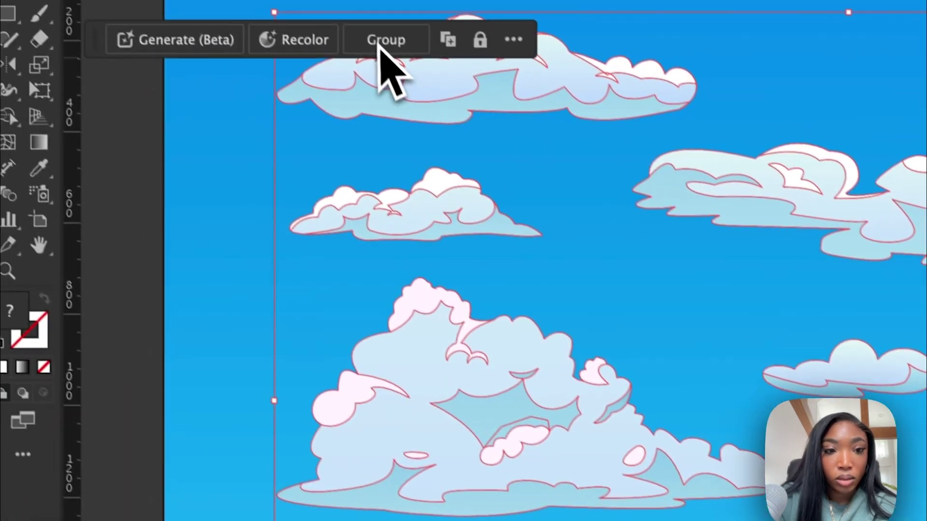
pyautogui.click(205, 414)
pyautogui.click(531, 451)
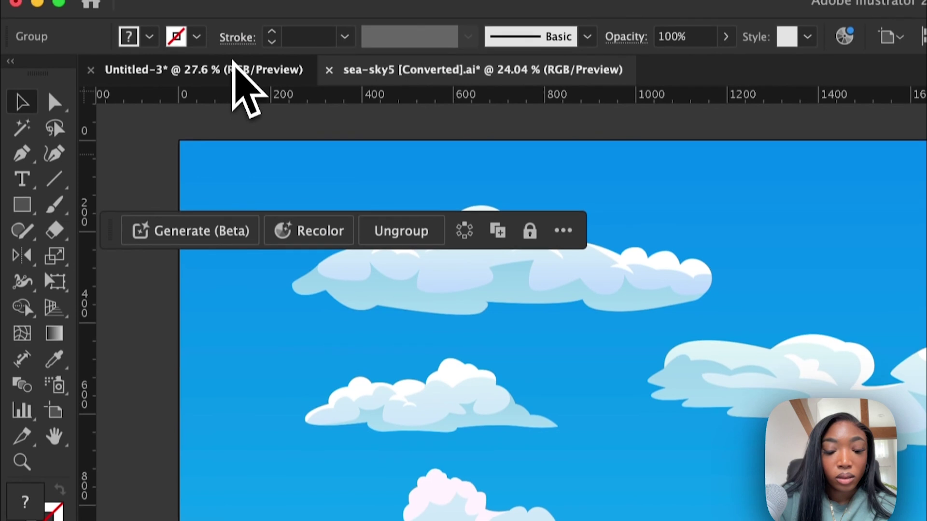
# Paste the copied cloud into the Untitled-3 beach scene and position it in the red part of the sky above the sun.
pyautogui.click(237, 79)
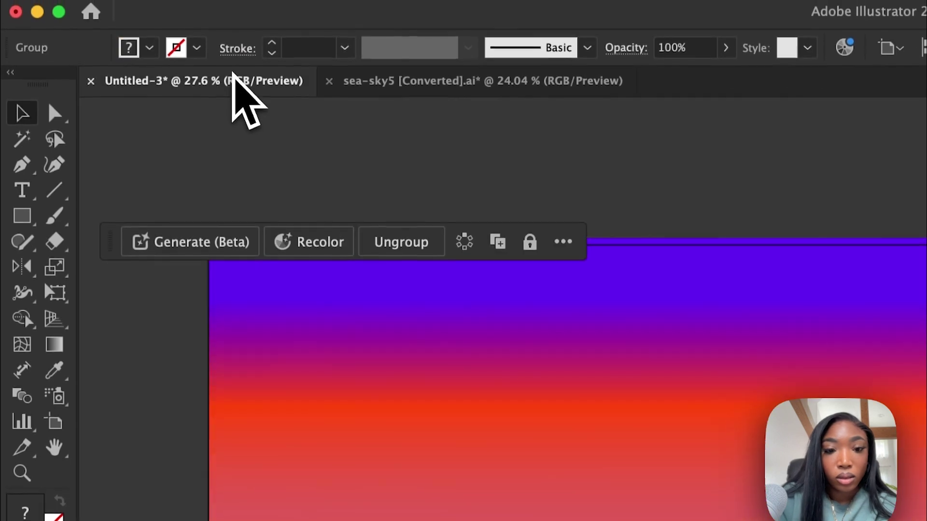
pyautogui.press('super+v')
pyautogui.moveTo(578, 420); pyautogui.dragTo(617, 213)
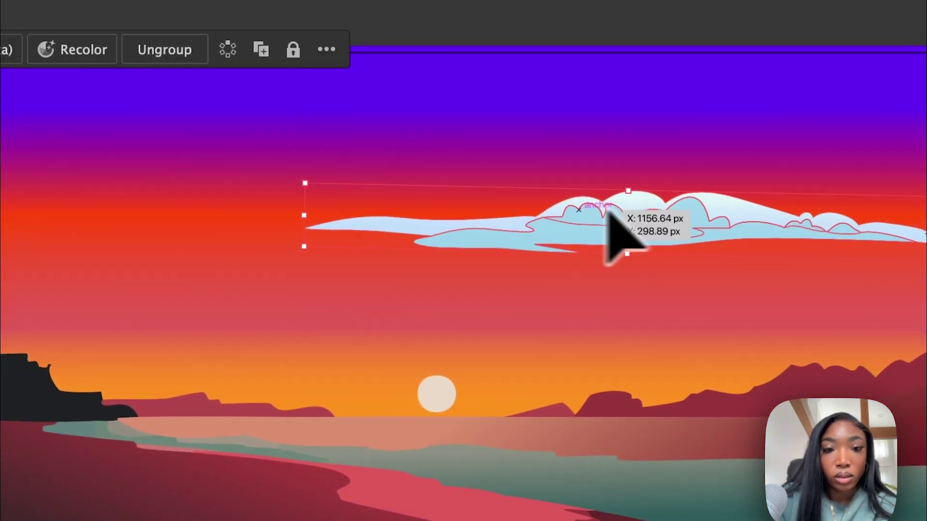
# Recolor the long, flat cloud with colors sampled from the sunset scene using the Color Theme Picker and adjust its position in the sky.
pyautogui.moveTo(312, 189); pyautogui.dragTo(488, 225)
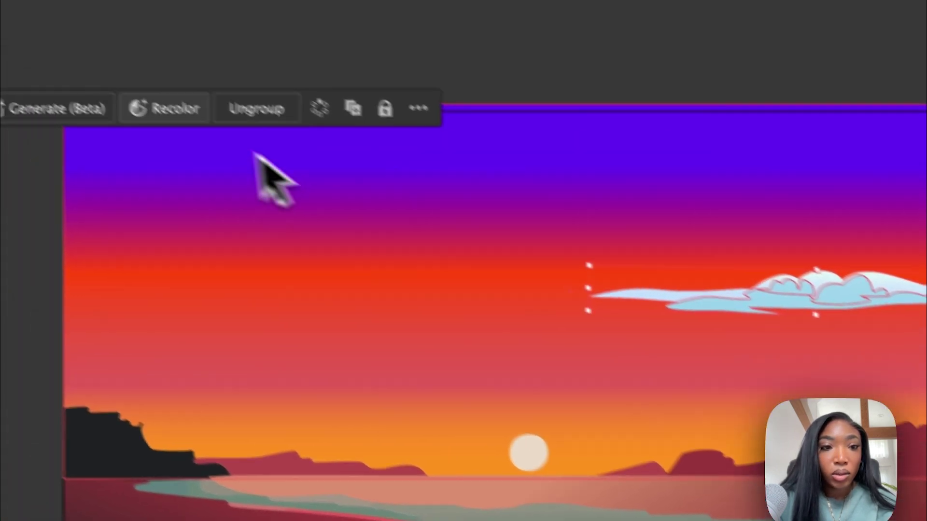
pyautogui.click(71, 49)
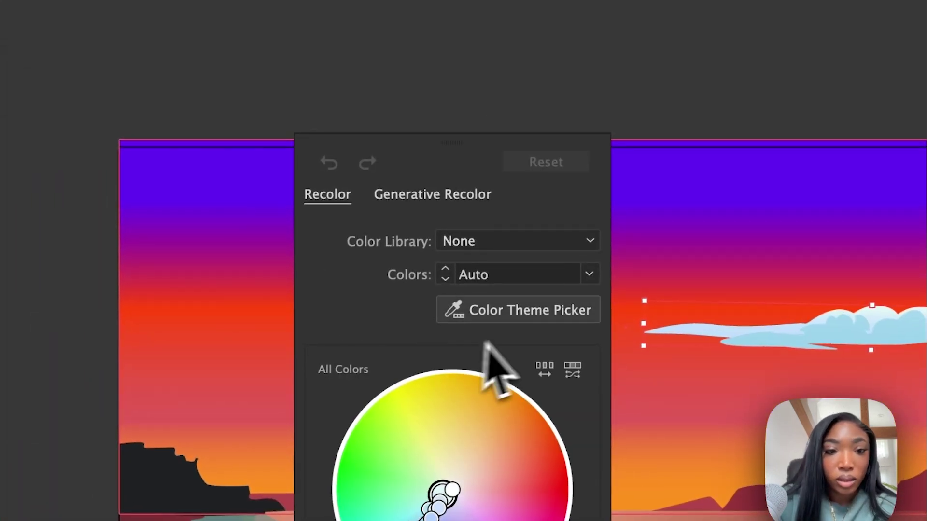
pyautogui.click(513, 311)
pyautogui.click(722, 253)
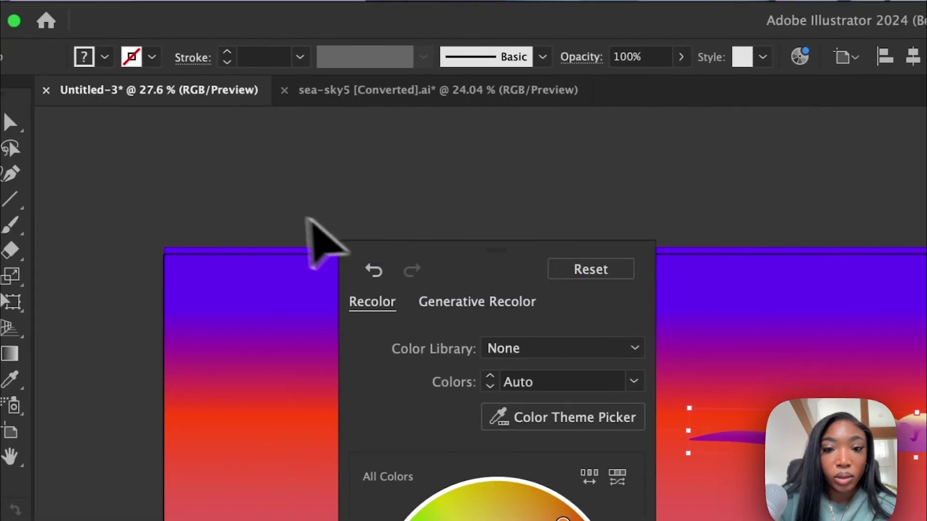
pyautogui.click(307, 219)
pyautogui.moveTo(682, 436); pyautogui.dragTo(684, 412)
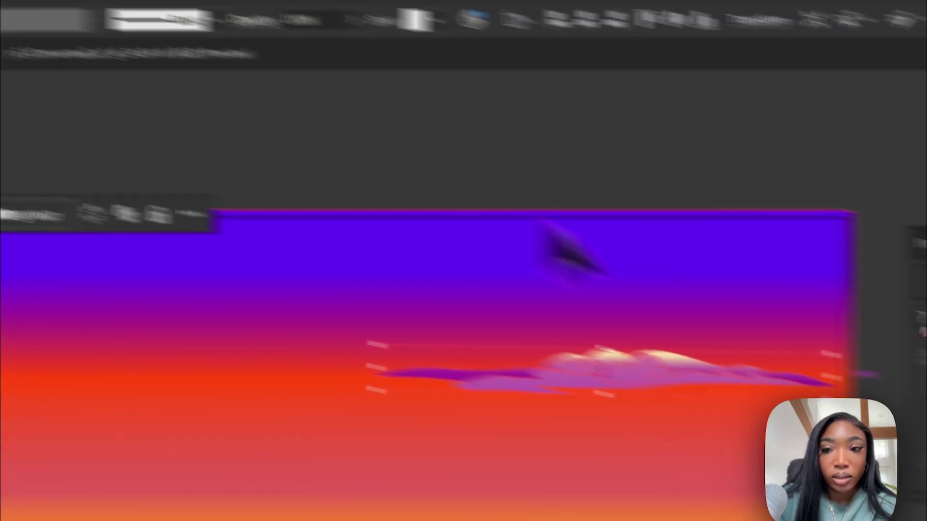
pyautogui.click(864, 197)
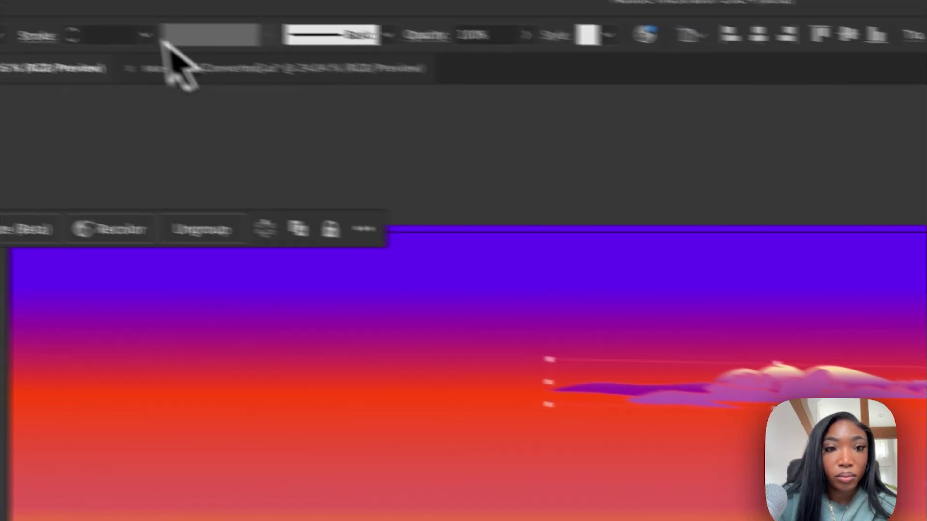
# Copy the wide, puffy cloud with the long, flat tail from the sea-sky5 file.
pyautogui.click(352, 96)
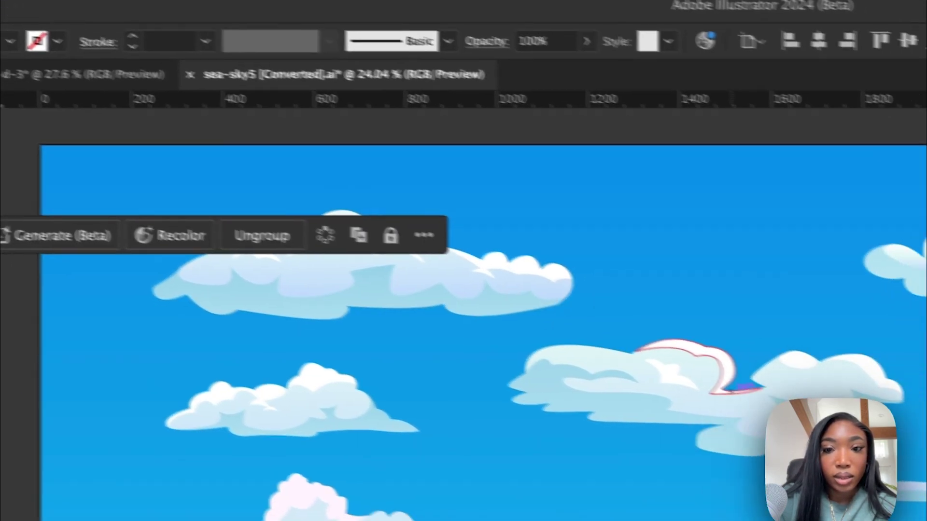
pyautogui.hscroll(5, 793, 429)
pyautogui.scroll(-1, 792, 428)
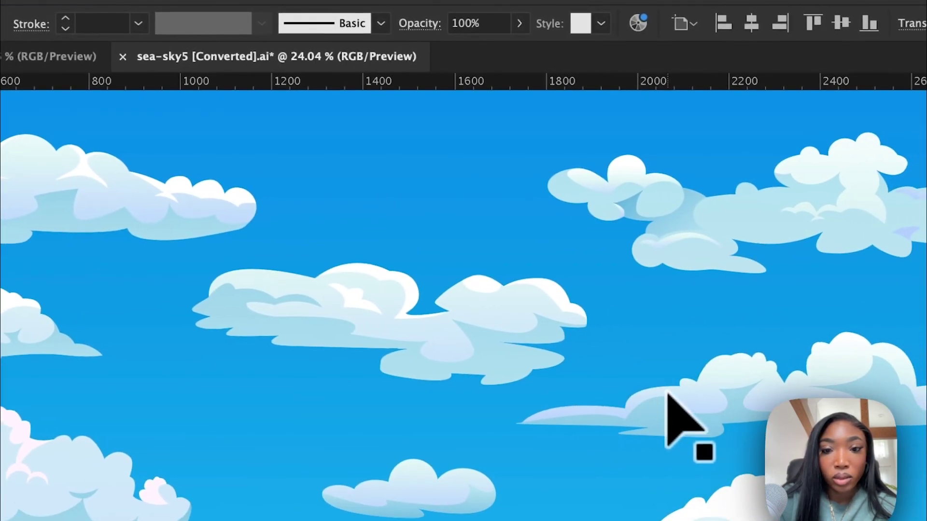
pyautogui.click(692, 399)
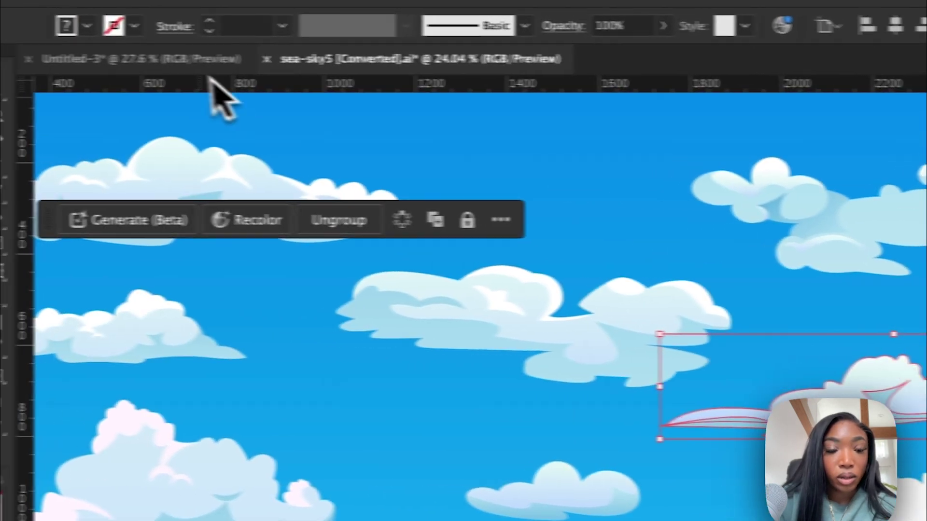
# Paste the puffy cloud into the Untitled-3 scene, scale it down and place it in the red sky above the dark cliff.
pyautogui.click(72, 57)
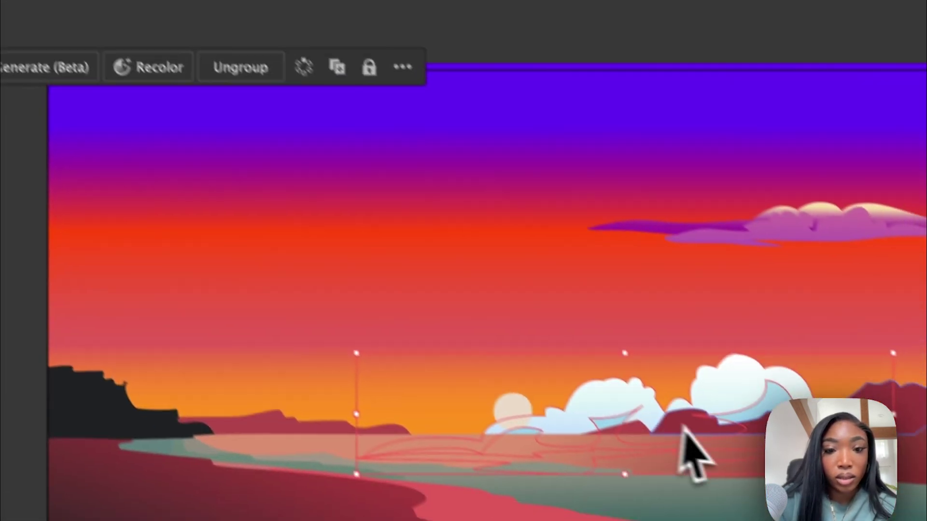
pyautogui.moveTo(683, 429); pyautogui.dragTo(333, 260)
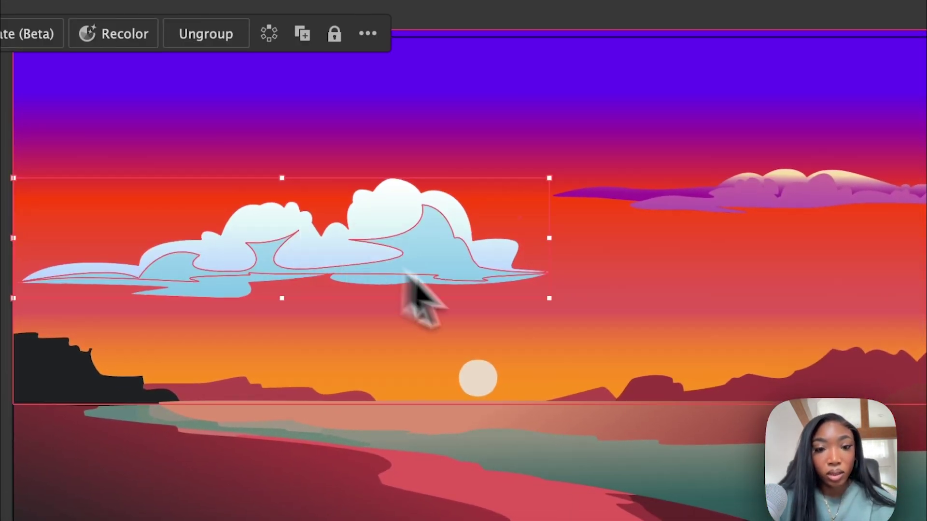
pyautogui.click(551, 310)
pyautogui.moveTo(532, 301); pyautogui.dragTo(413, 294)
pyautogui.moveTo(320, 228)
pyautogui.mouseDown()
pyautogui.moveTo(262, 227)
pyautogui.moveTo(309, 227)
pyautogui.mouseUp()
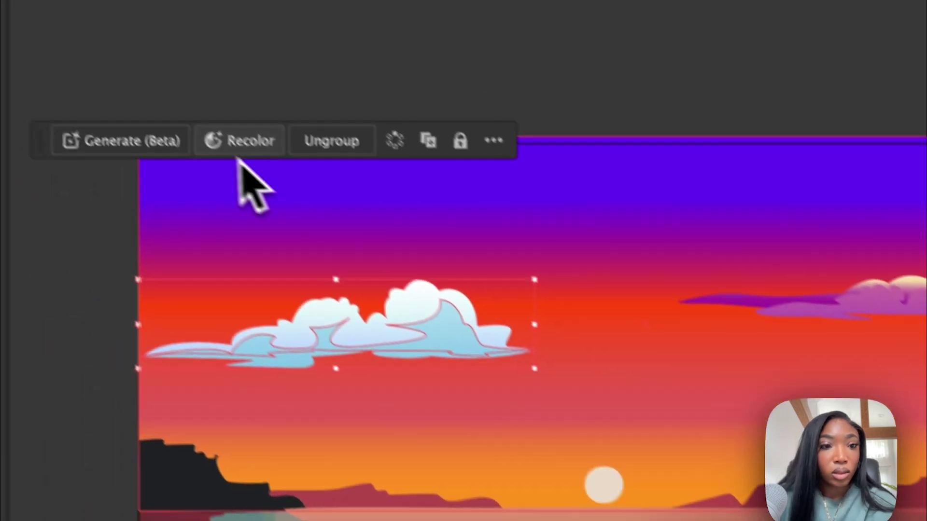
# Recolor the puffy cloud with the sunset scene's colors using the Color Theme Picker, and shift both clouds to balance them in the sky.
pyautogui.click(113, 34)
pyautogui.click(642, 321)
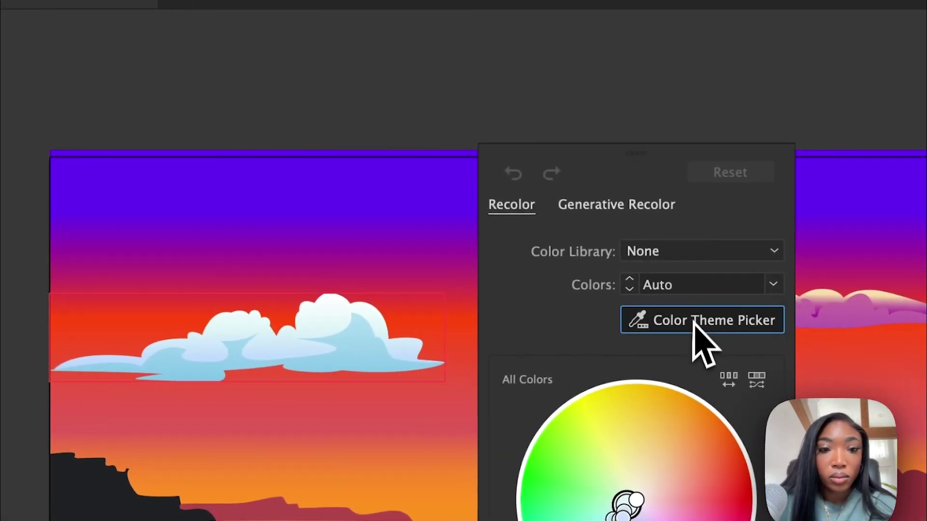
pyautogui.click(360, 415)
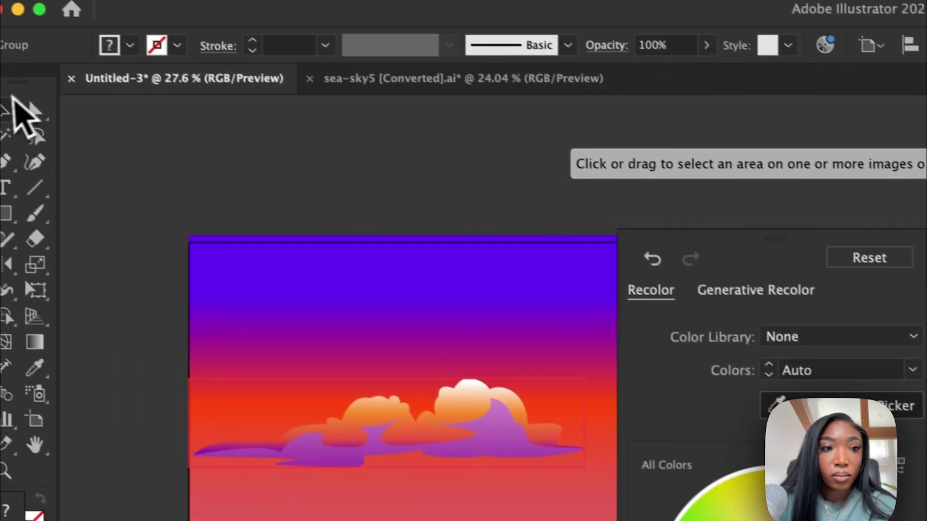
pyautogui.click(16, 103)
pyautogui.click(151, 105)
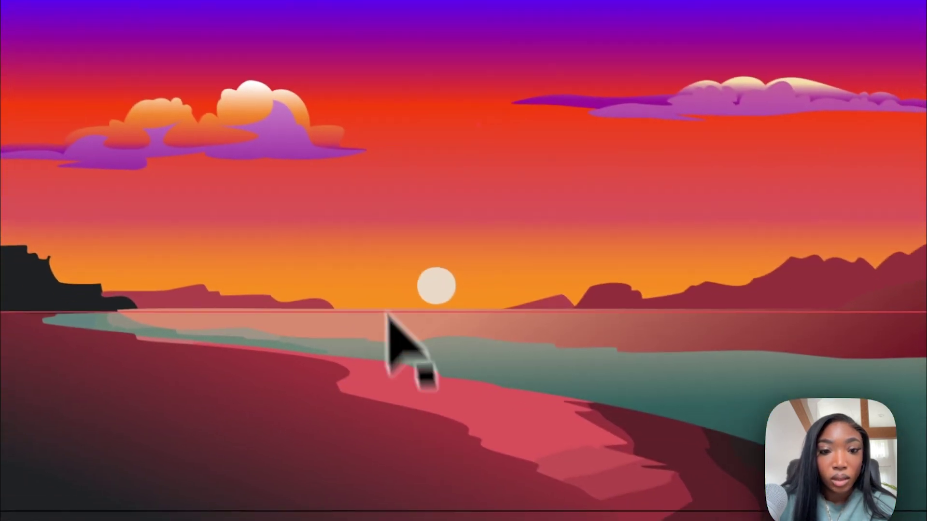
pyautogui.moveTo(333, 218); pyautogui.dragTo(356, 224)
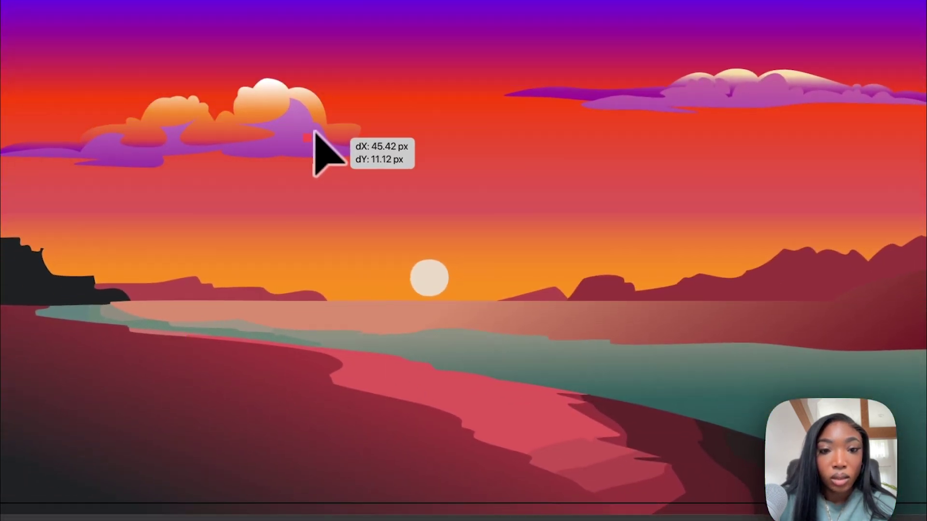
pyautogui.moveTo(862, 126); pyautogui.dragTo(857, 84)
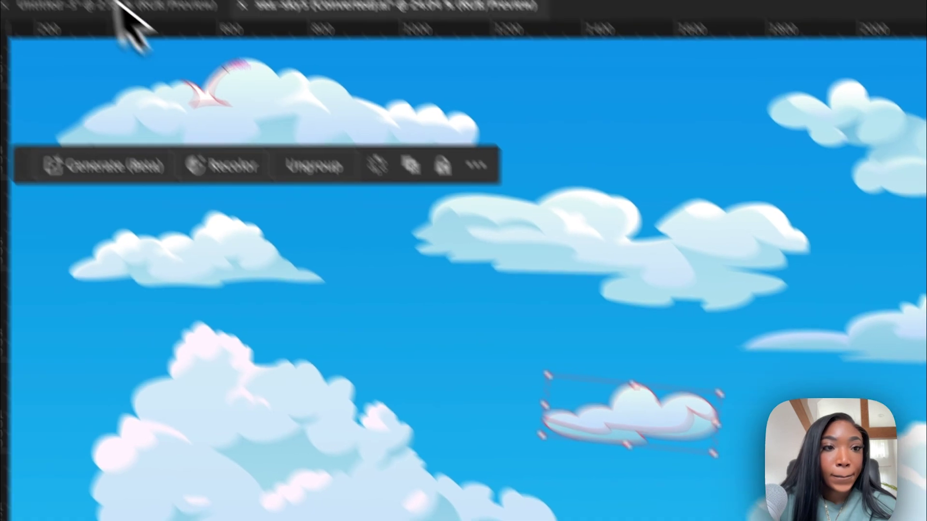
# Paste the small cloud from sea-sky5 into Untitled-3, place it between the other clouds above the sun, and recolor it with the scene's colors.
pyautogui.click(118, 4)
pyautogui.press('super+v')
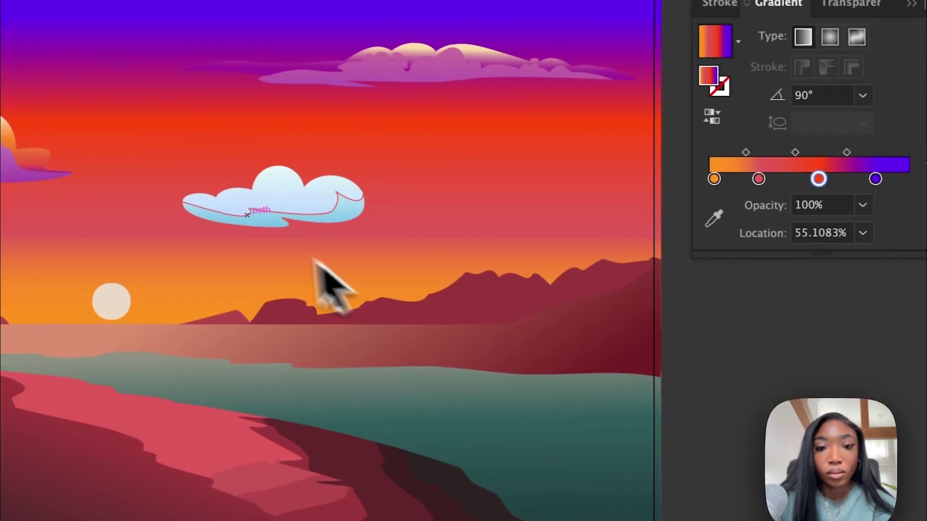
pyautogui.moveTo(248, 211); pyautogui.dragTo(267, 220)
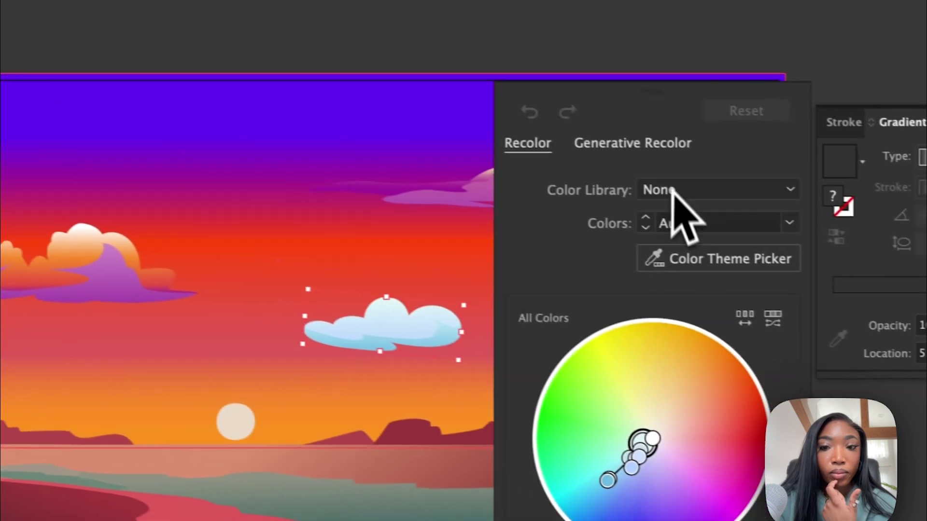
pyautogui.click(662, 256)
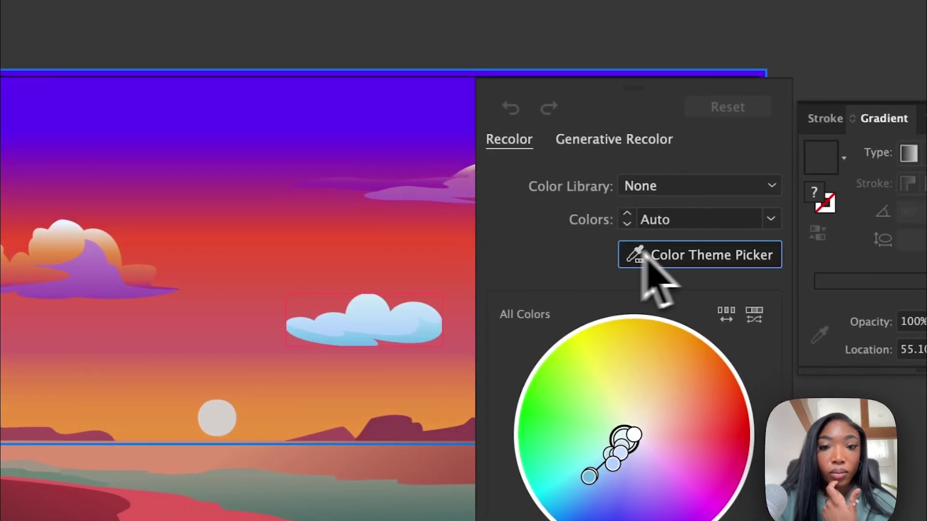
pyautogui.click(249, 272)
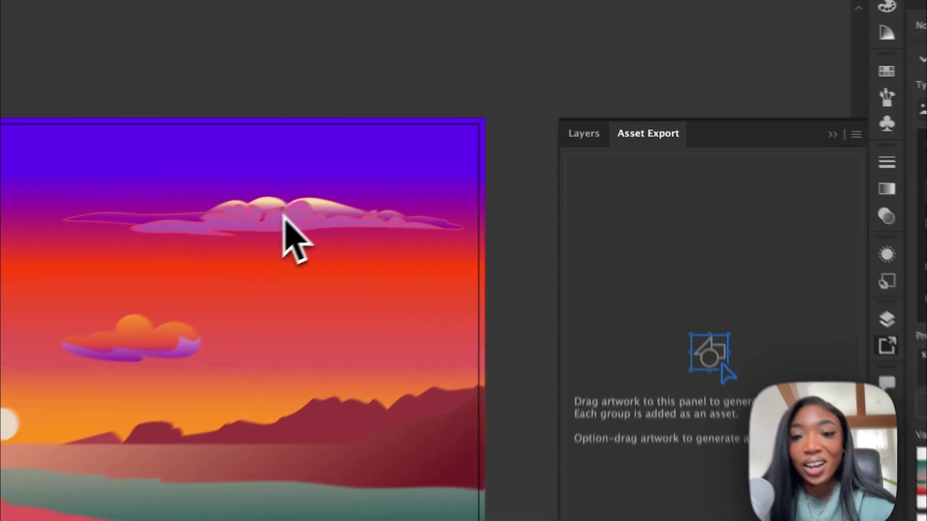
# Add the three recolored clouds as separate assets for export.
pyautogui.moveTo(439, 158); pyautogui.dragTo(698, 195)
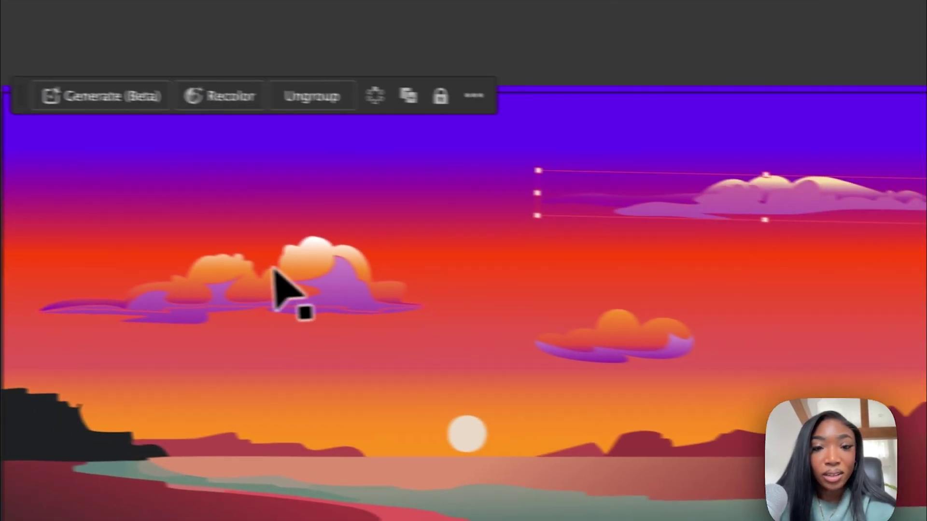
pyautogui.moveTo(275, 269); pyautogui.dragTo(727, 277)
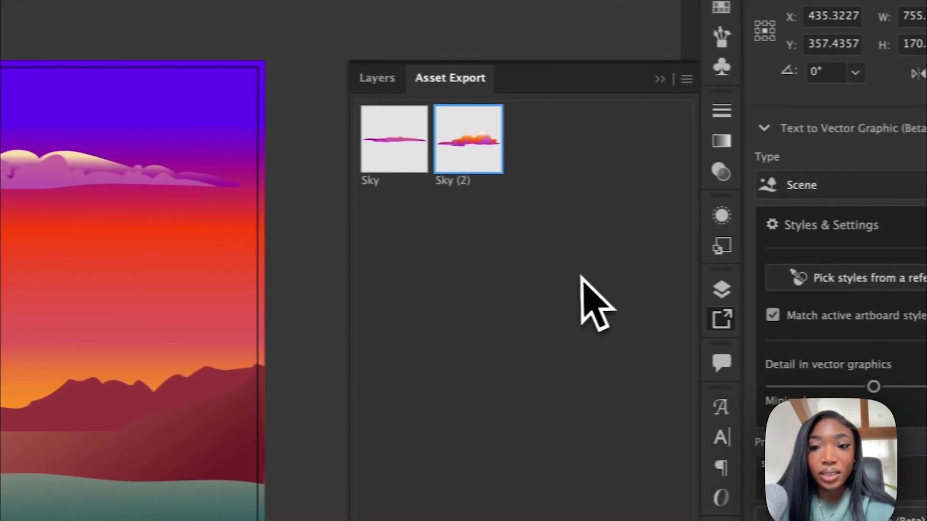
pyautogui.moveTo(157, 277); pyautogui.dragTo(512, 245)
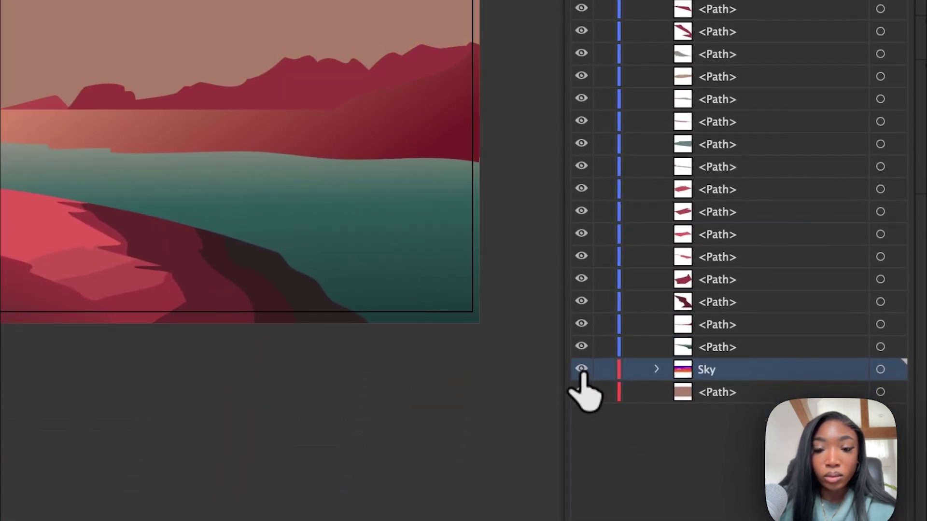
# Hide the three cloud groups inside the Sky group, keeping its gradient rectangle visible.
pyautogui.click(581, 369)
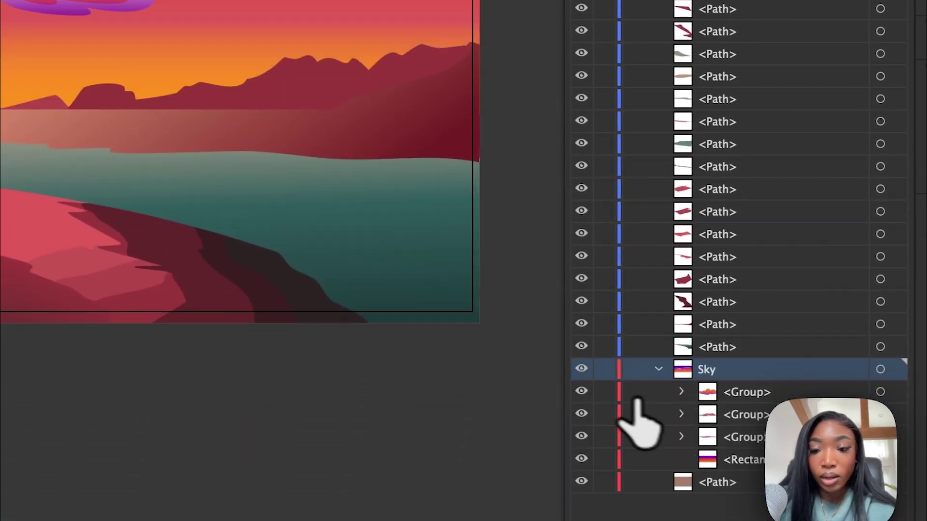
pyautogui.click(582, 457)
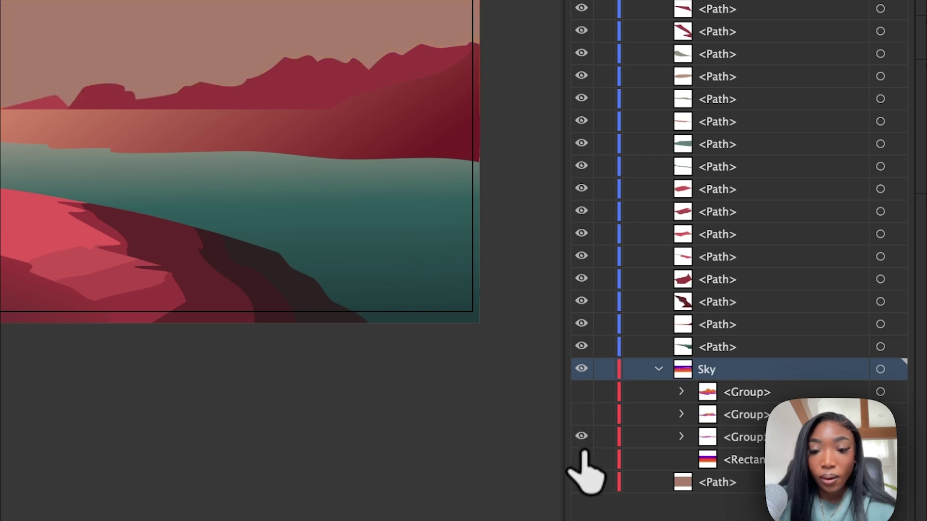
pyautogui.click(582, 459)
pyautogui.hscroll(-2, 349, 450)
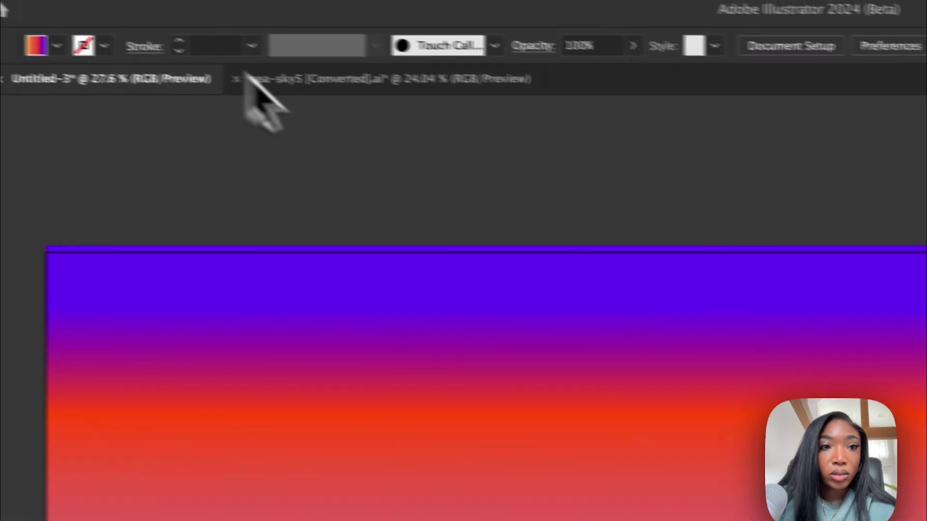
# Set up an Export for Screens of the cloudless artboard and rename it Sunset.
pyautogui.click(193, 2)
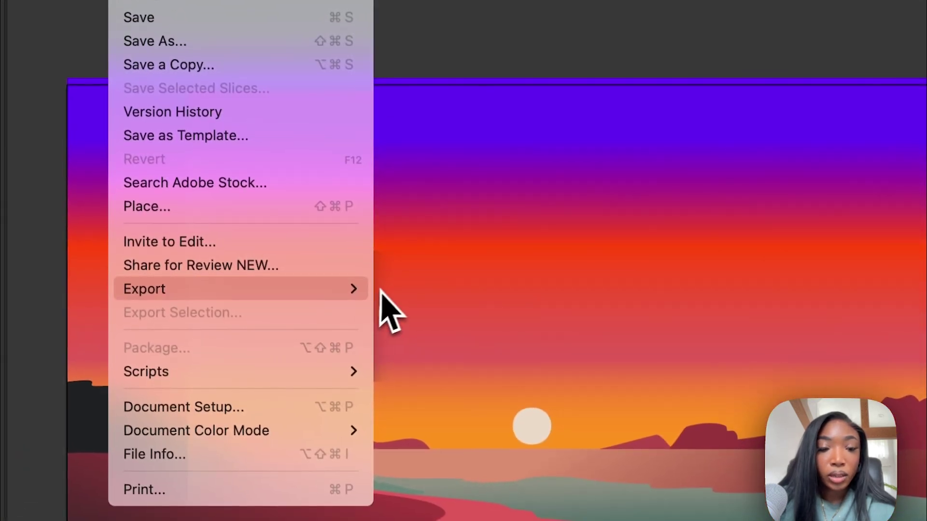
pyautogui.click(404, 331)
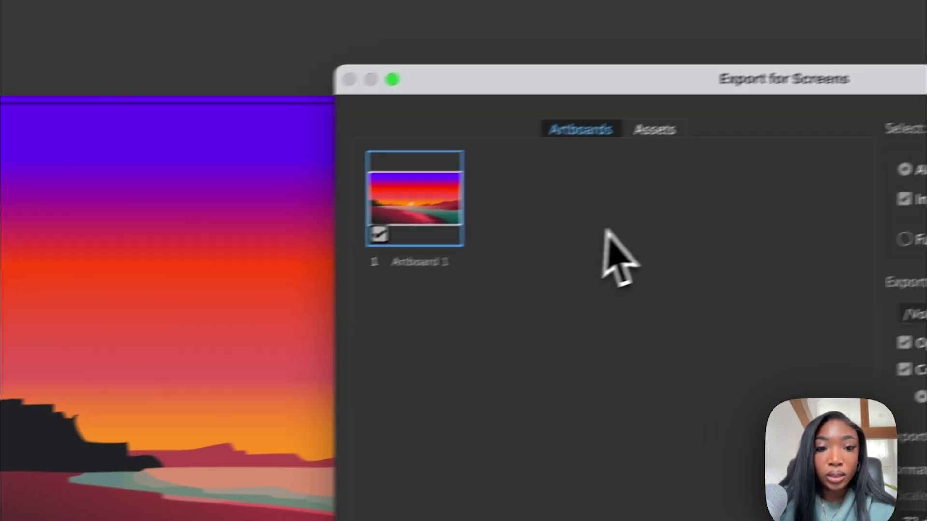
pyautogui.doubleClick(420, 263)
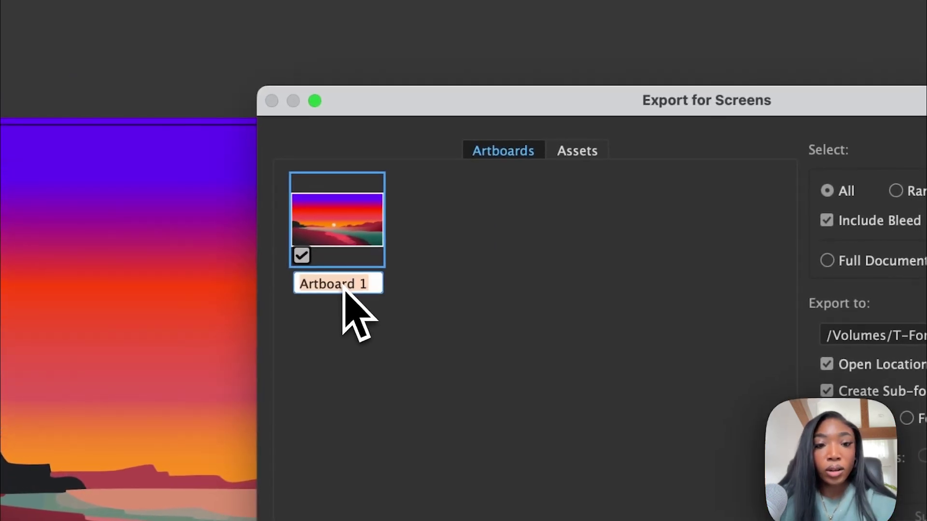
pyautogui.write('Sun')
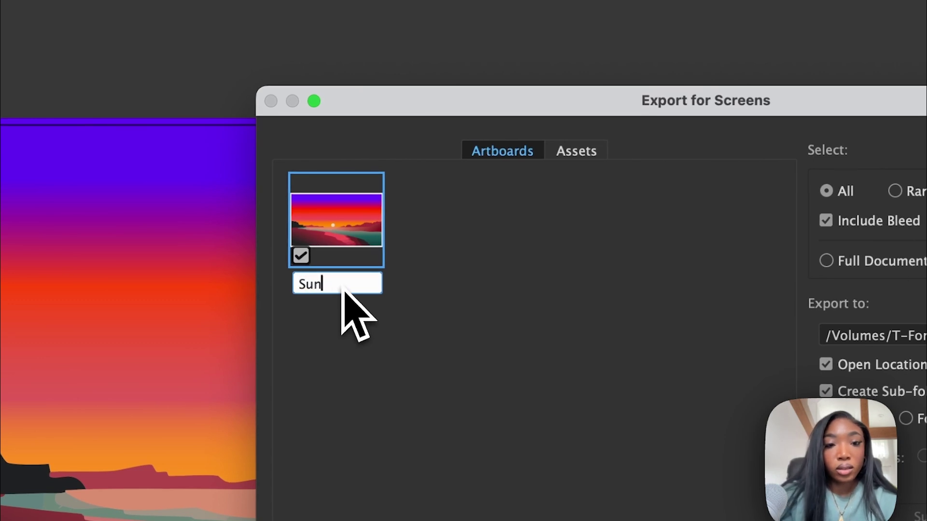
pyautogui.write('set')
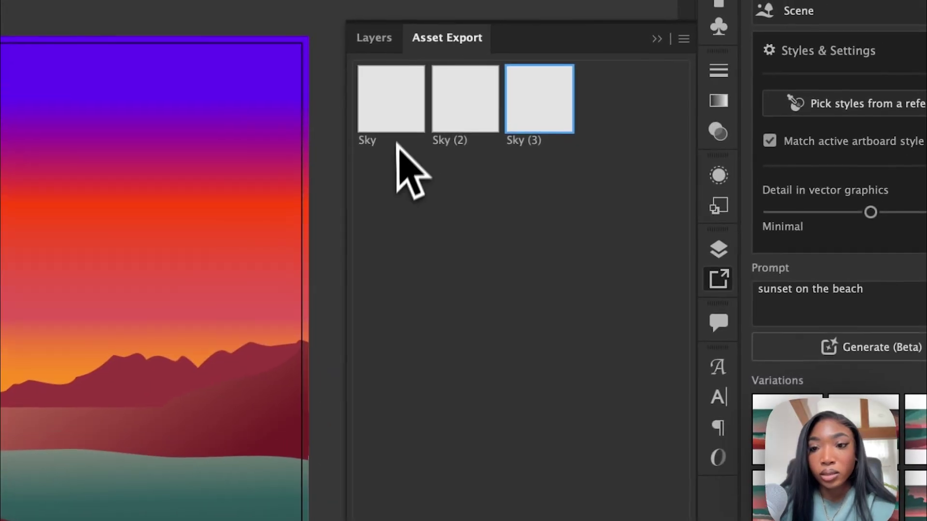
# Export the collected cloud assets as PNG at 72 ppi.
pyautogui.click(566, 178)
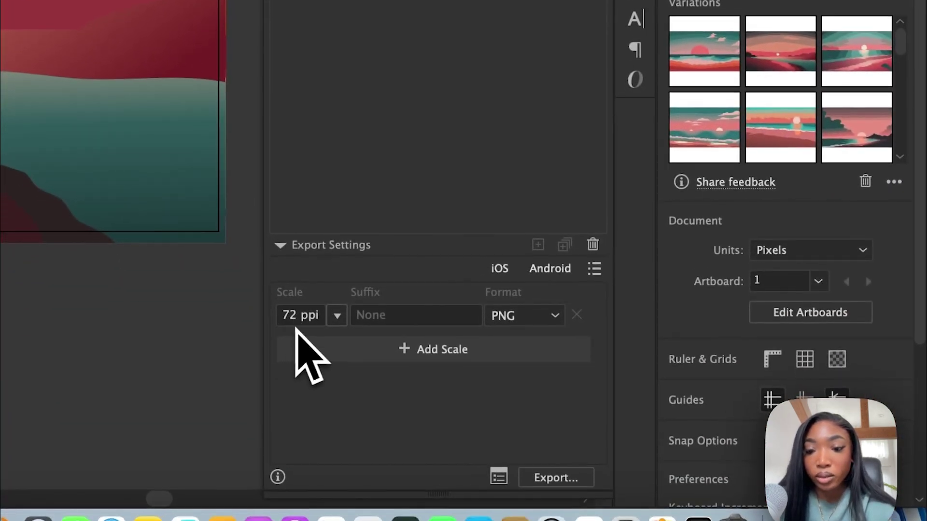
pyautogui.click(555, 478)
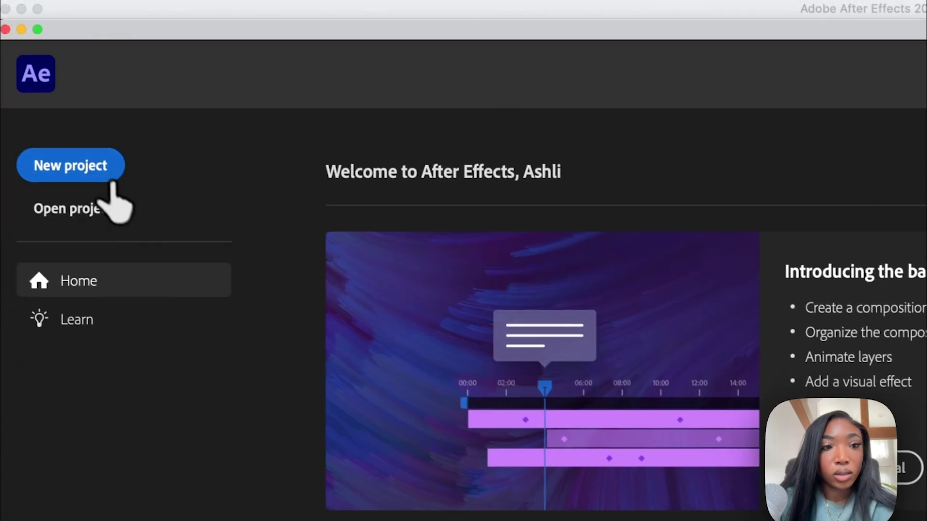
# Start a new project and create a composition 1920 px wide and 1080 px high.
pyautogui.click(102, 167)
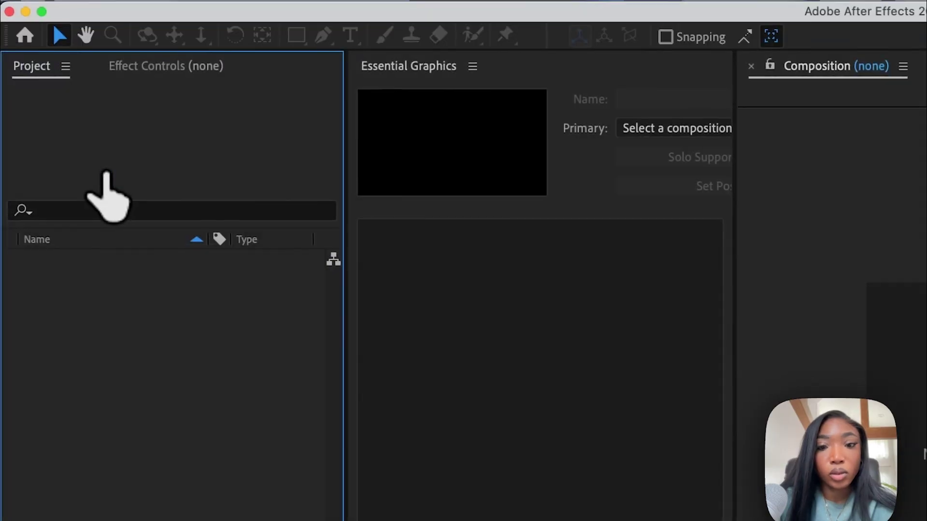
pyautogui.click(714, 345)
pyautogui.click(642, 380)
pyautogui.click(646, 368)
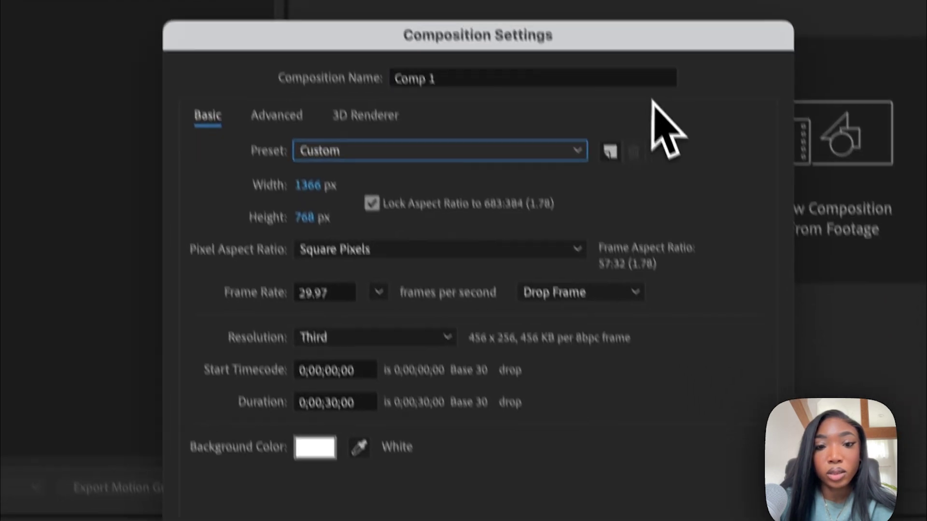
pyautogui.click(311, 186)
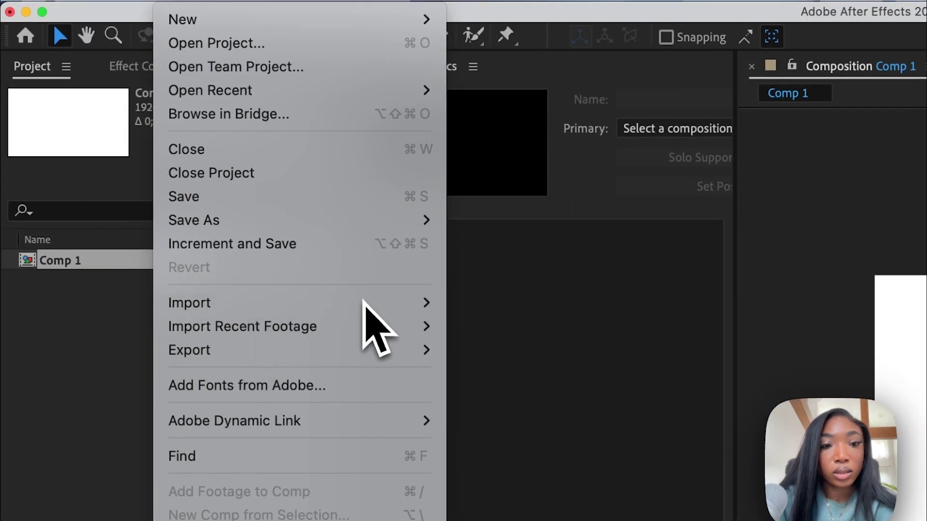
# Import Sunset.png and add it to the composition as the background layer.
pyautogui.moveTo(437, 307)
pyautogui.click(473, 305)
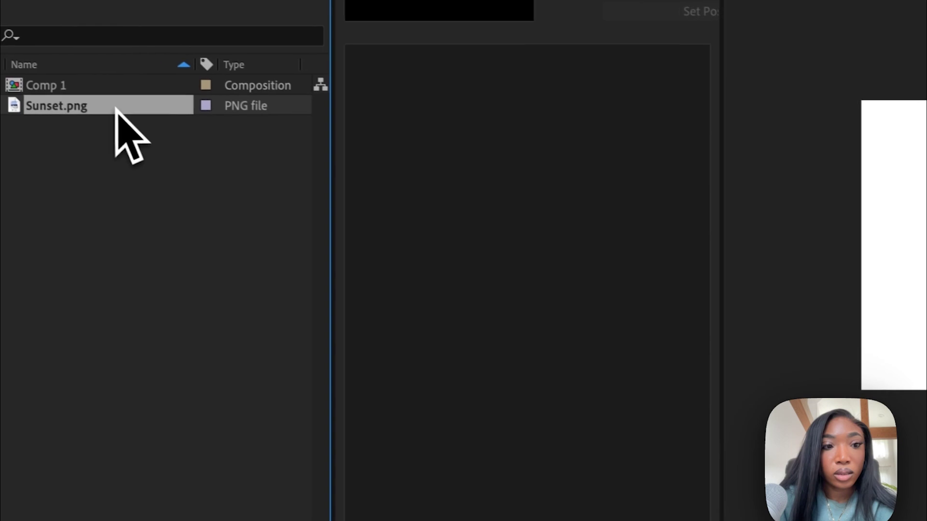
pyautogui.moveTo(126, 112); pyautogui.dragTo(178, 441)
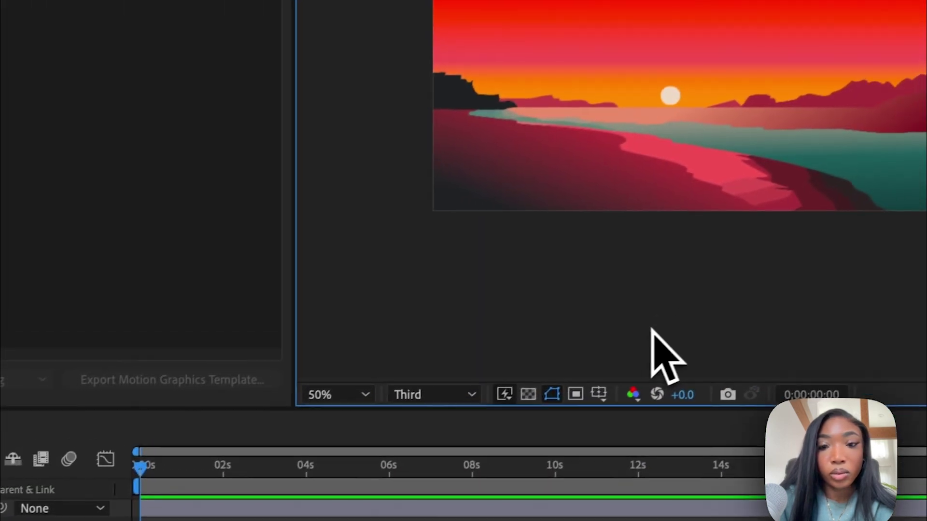
# Try previewing the sunset composition at Full resolution.
pyautogui.scroll(7, 732, 290)
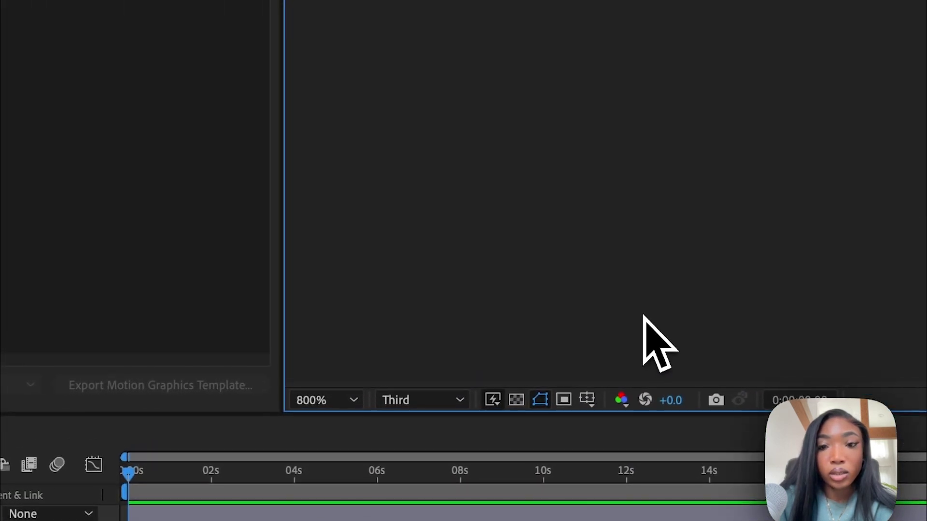
pyautogui.scroll(-7, 731, 290)
pyautogui.scroll(-2, 658, 184)
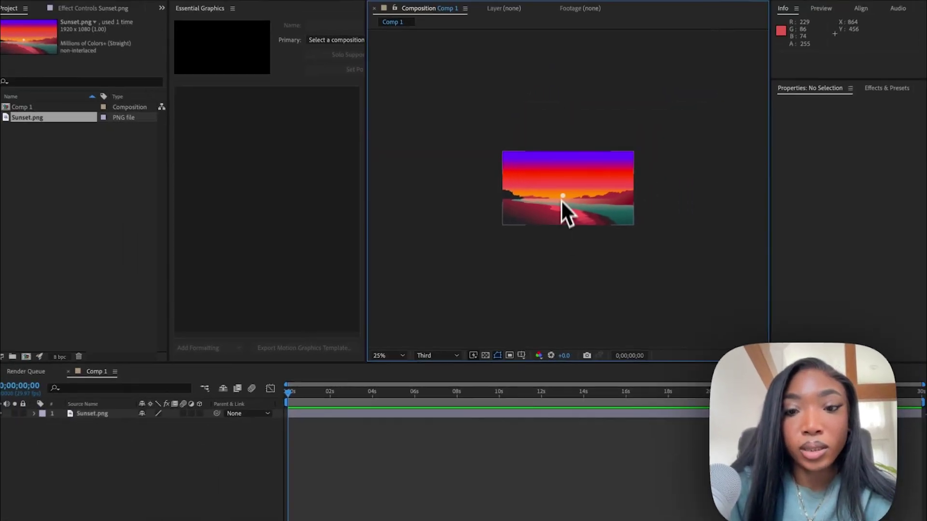
pyautogui.scroll(5, 669, 77)
pyautogui.scroll(-2, 560, 187)
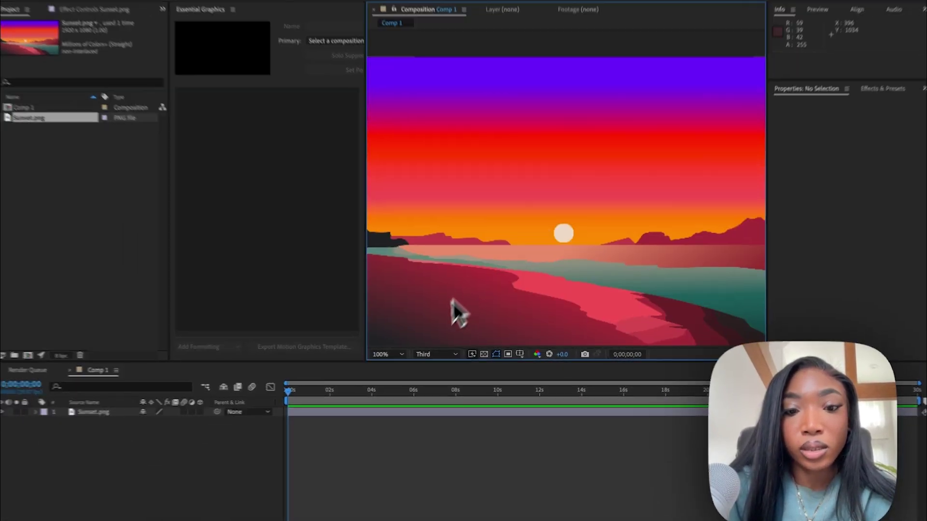
pyautogui.click(438, 355)
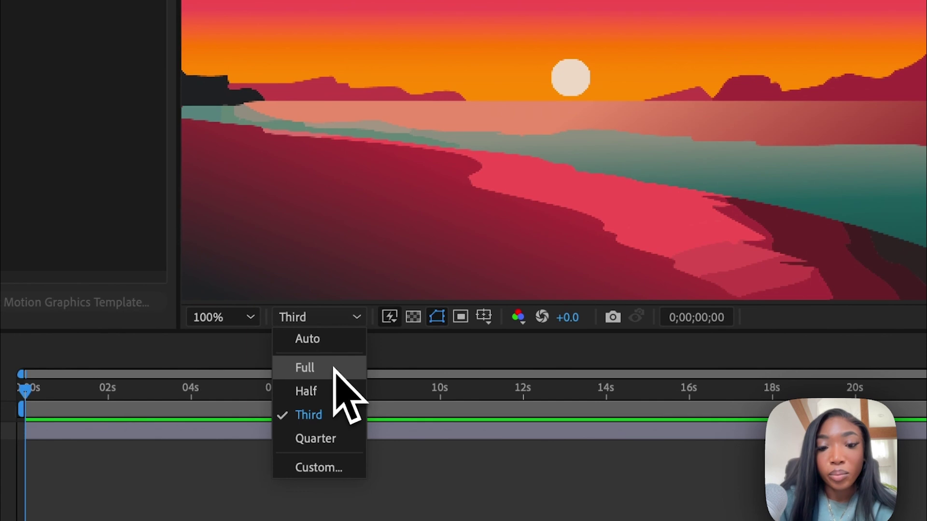
pyautogui.click(325, 368)
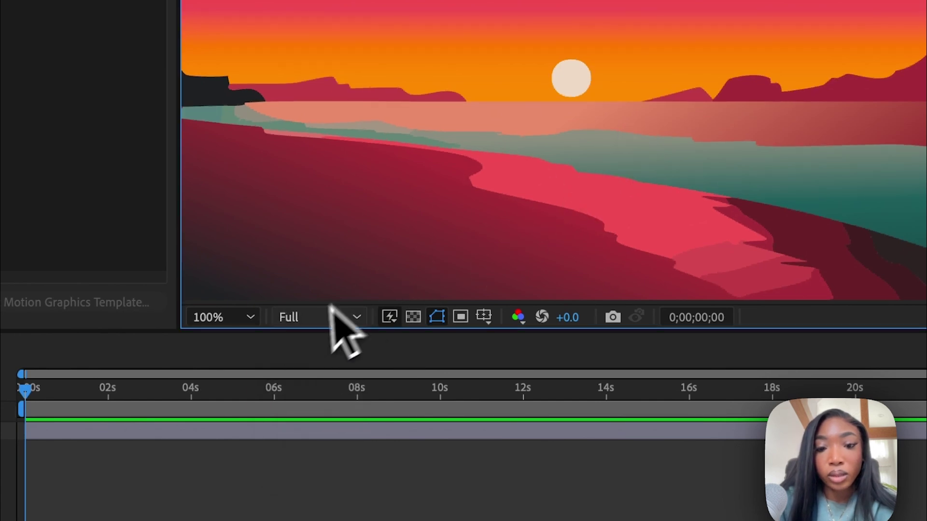
pyautogui.scroll(-2, 599, 116)
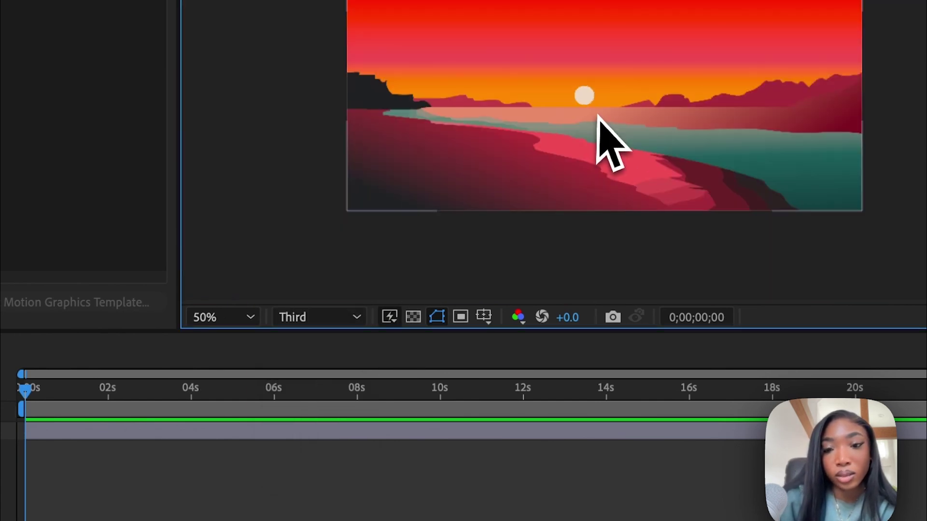
pyautogui.scroll(-2, 626, 165)
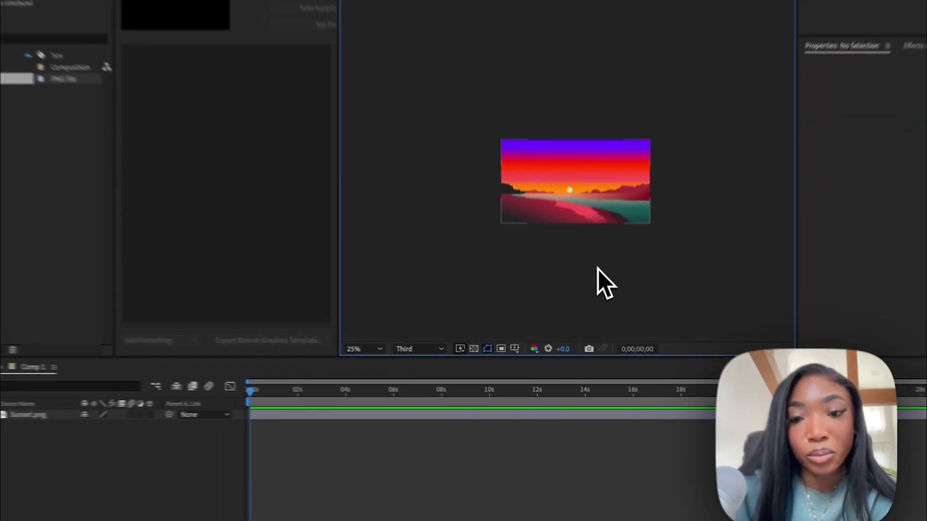
pyautogui.scroll(3, 583, 240)
pyautogui.scroll(-2, 582, 238)
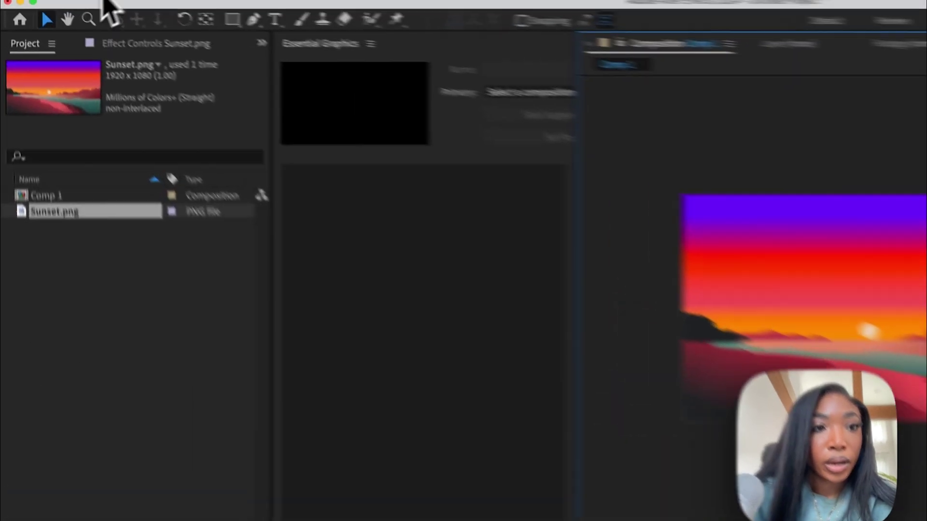
# Import the cloud images Asset 5.png and Asset 6.png from the 72ppi folder as footage.
pyautogui.click(84, 0)
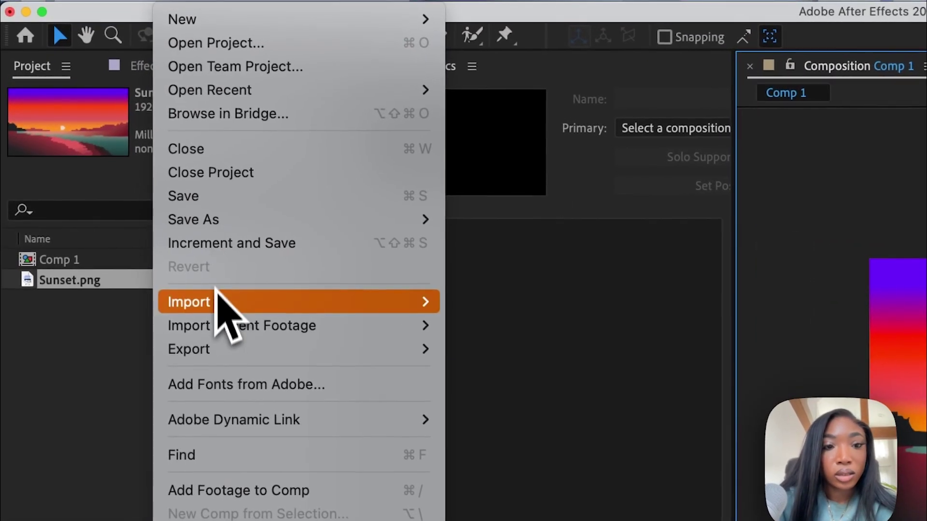
pyautogui.moveTo(212, 133)
pyautogui.click(435, 308)
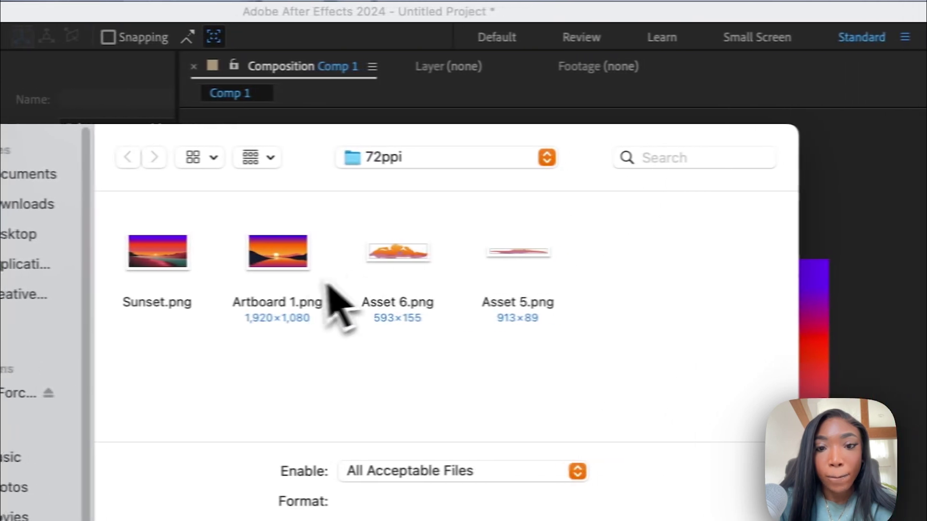
pyautogui.moveTo(548, 338); pyautogui.dragTo(356, 248)
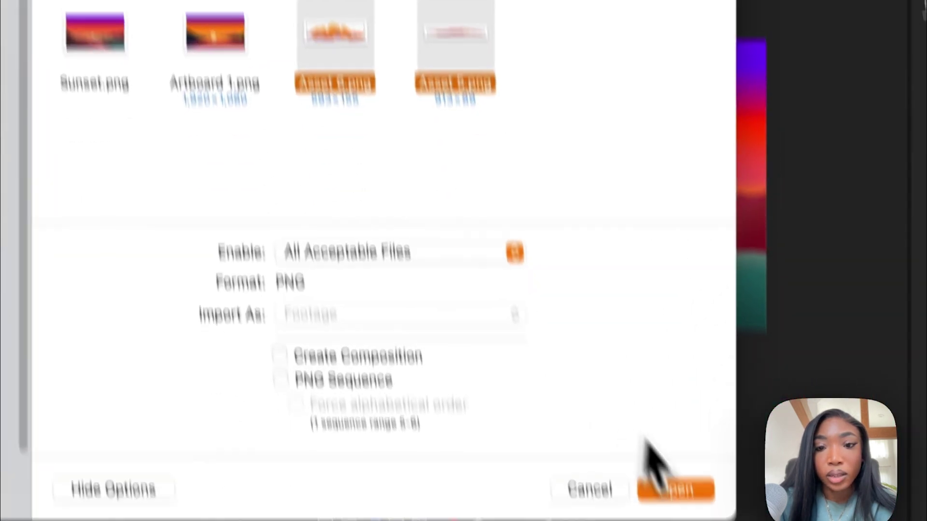
pyautogui.click(673, 488)
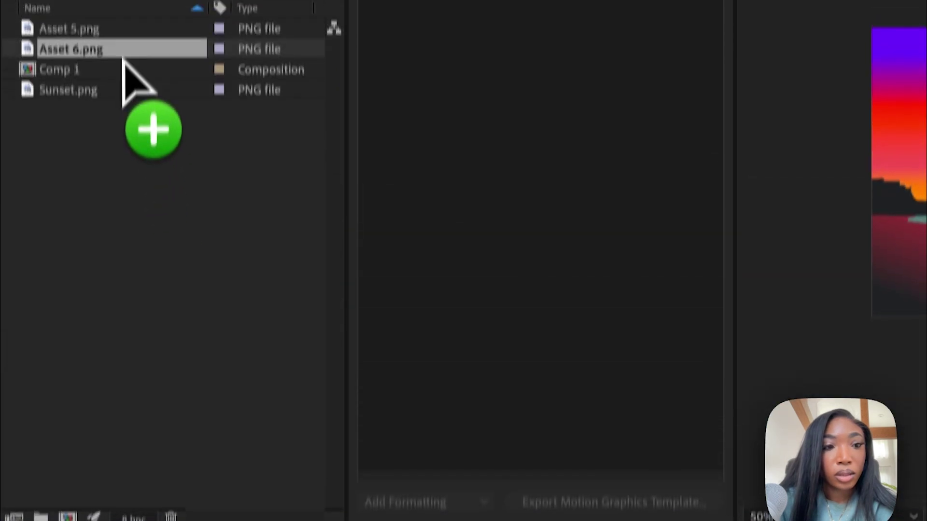
# Add Asset 6.png and Asset 5.png to the composition above the sunset, and import the third cloud, Sky (3).png.
pyautogui.moveTo(129, 78); pyautogui.dragTo(223, 391)
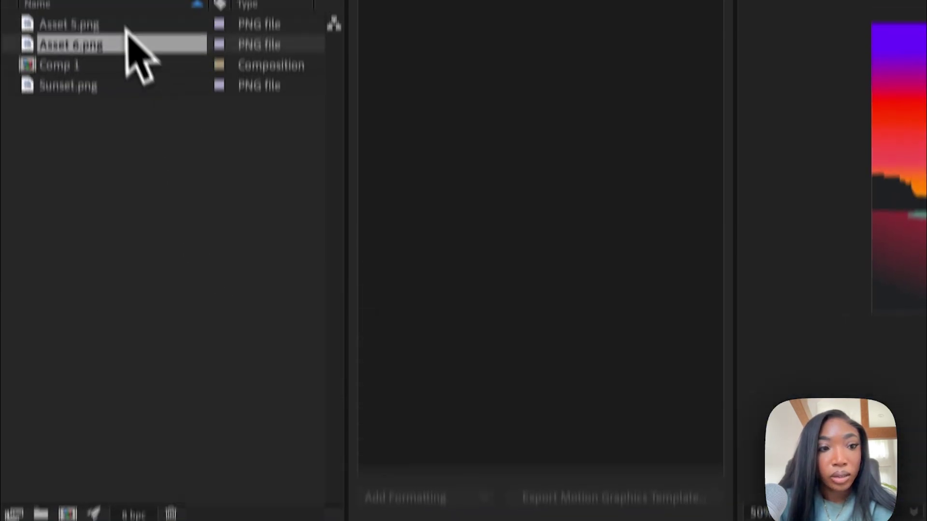
pyautogui.click(99, 97)
pyautogui.moveTo(100, 2); pyautogui.dragTo(196, 352)
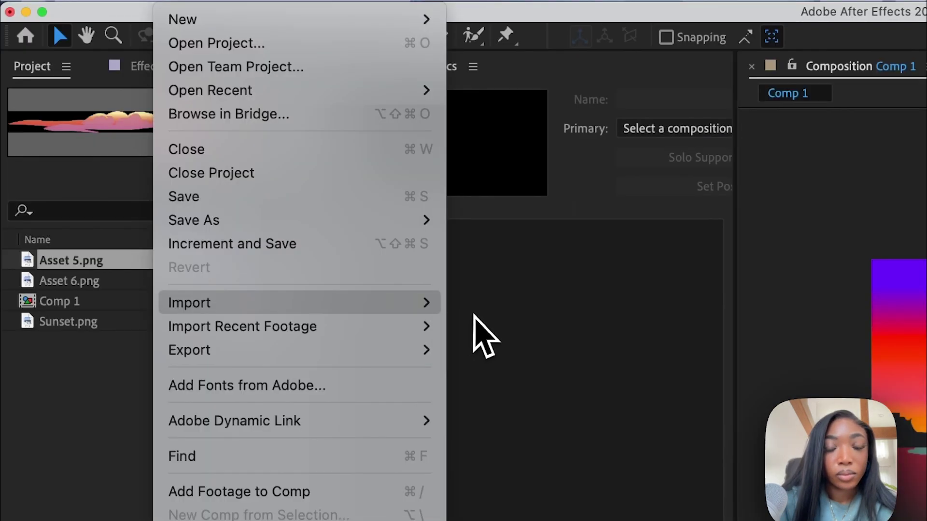
pyautogui.click(476, 316)
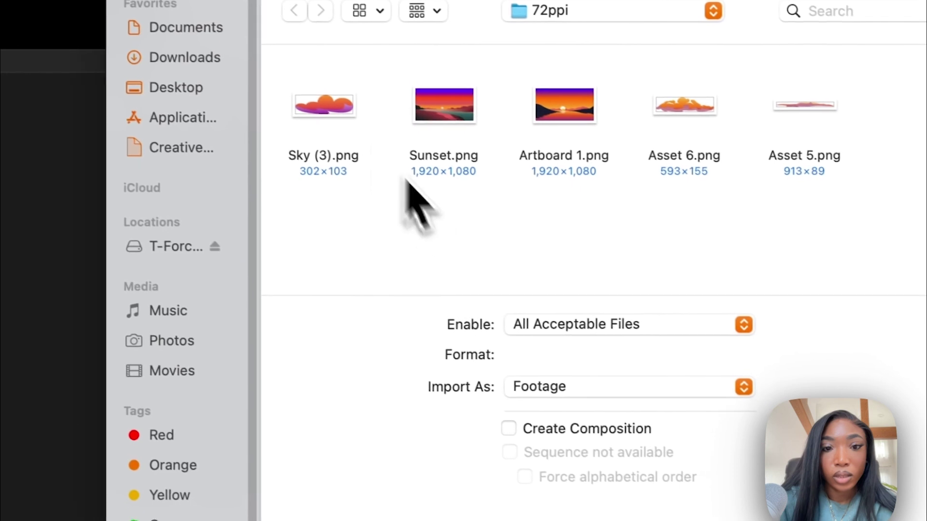
pyautogui.click(340, 114)
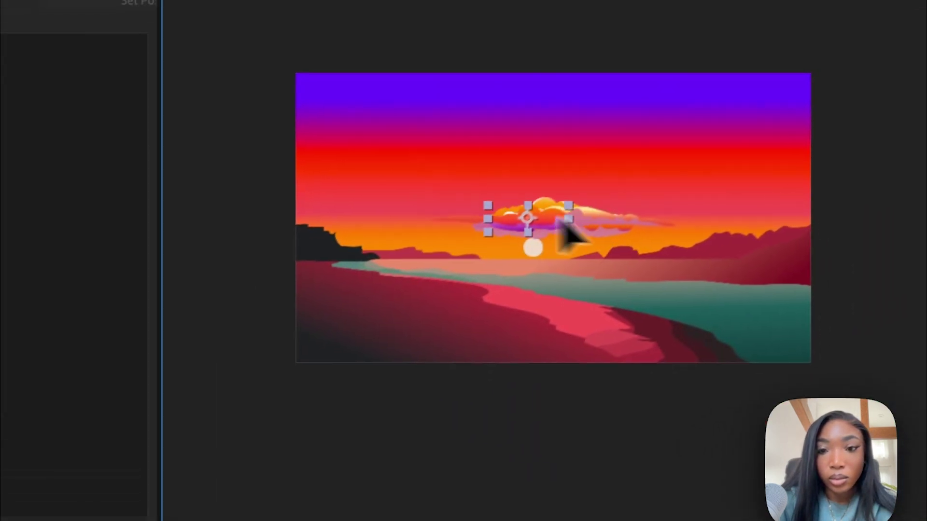
# Spread the clouds across the sky: Asset 6.png at the left, Asset 5.png at the upper right, Sky (3).png above the sun.
pyautogui.moveTo(549, 224); pyautogui.dragTo(405, 167)
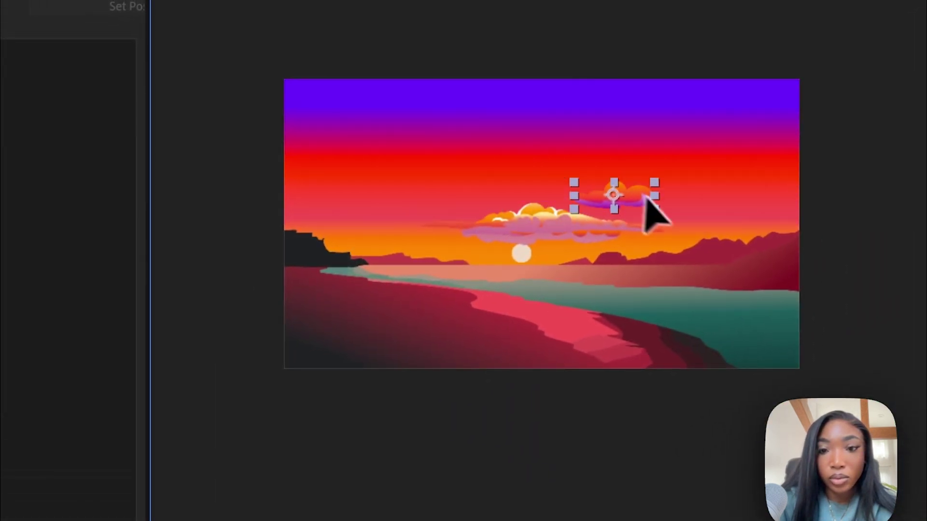
pyautogui.moveTo(561, 216); pyautogui.dragTo(419, 170)
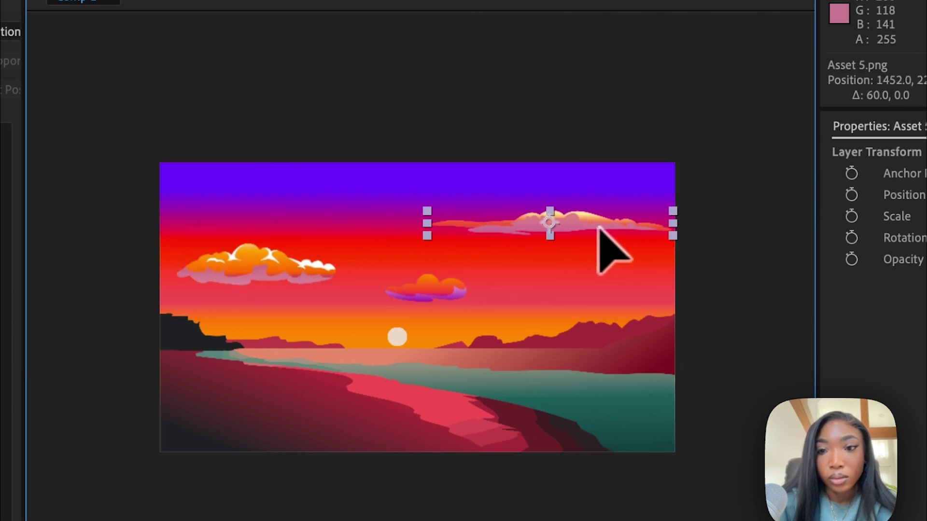
# Keyframe the position of Asset 5.png at 0 seconds and raise the cloud to Y 146 at 2 seconds.
pyautogui.scroll(2, 480, 286)
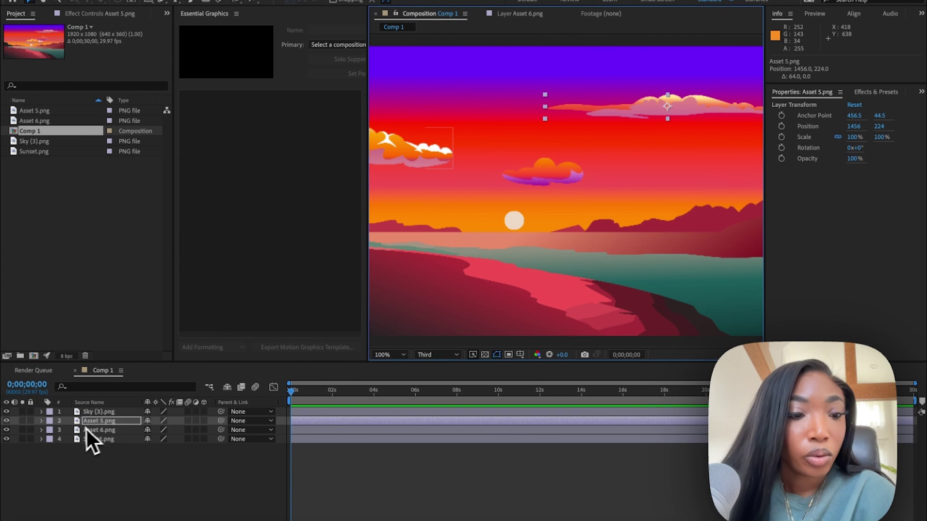
pyautogui.click(86, 429)
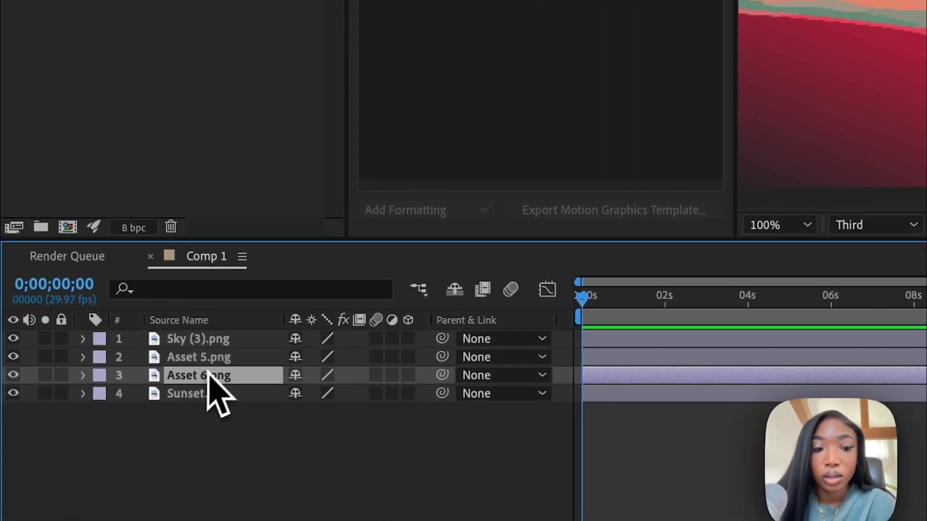
pyautogui.click(213, 363)
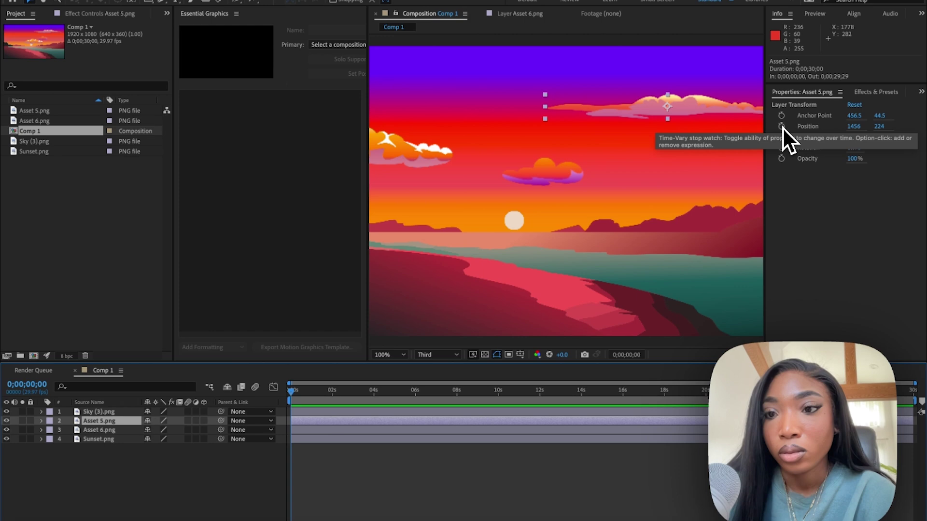
pyautogui.click(782, 127)
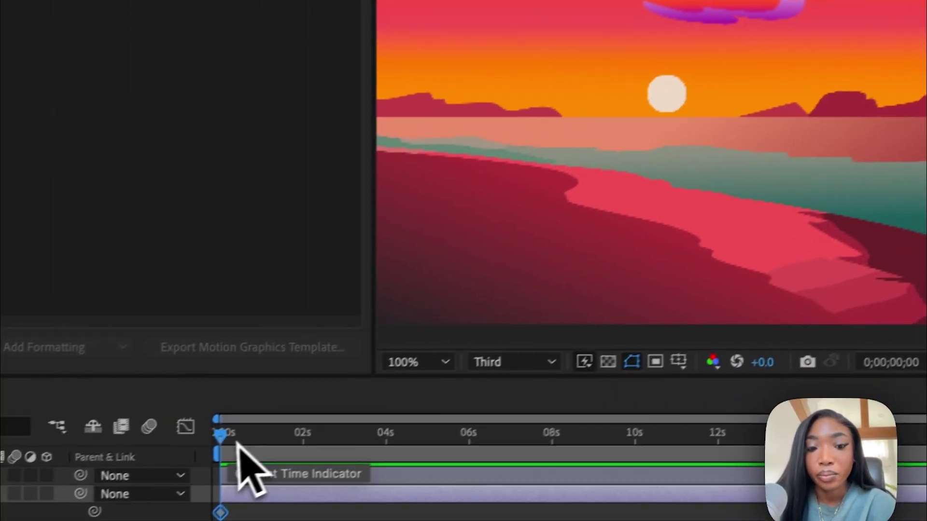
pyautogui.moveTo(218, 437); pyautogui.dragTo(267, 438)
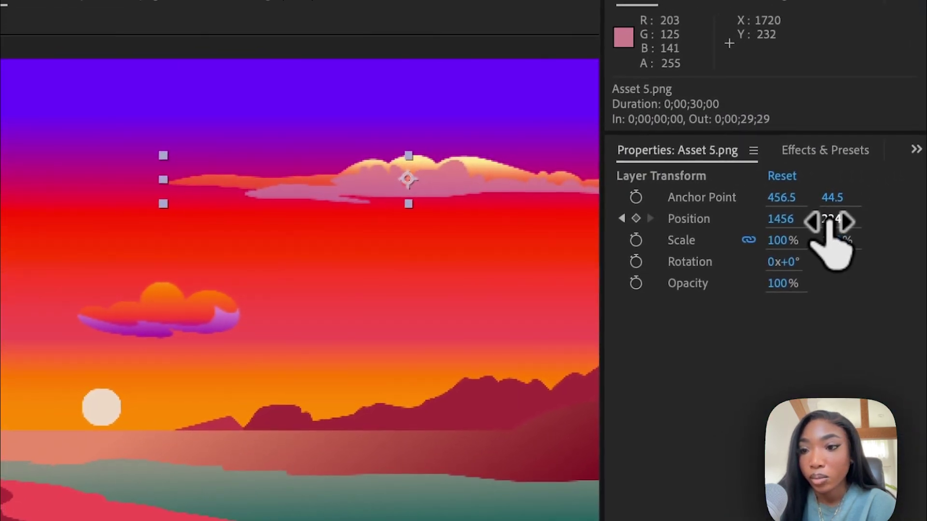
pyautogui.moveTo(838, 223); pyautogui.dragTo(788, 227)
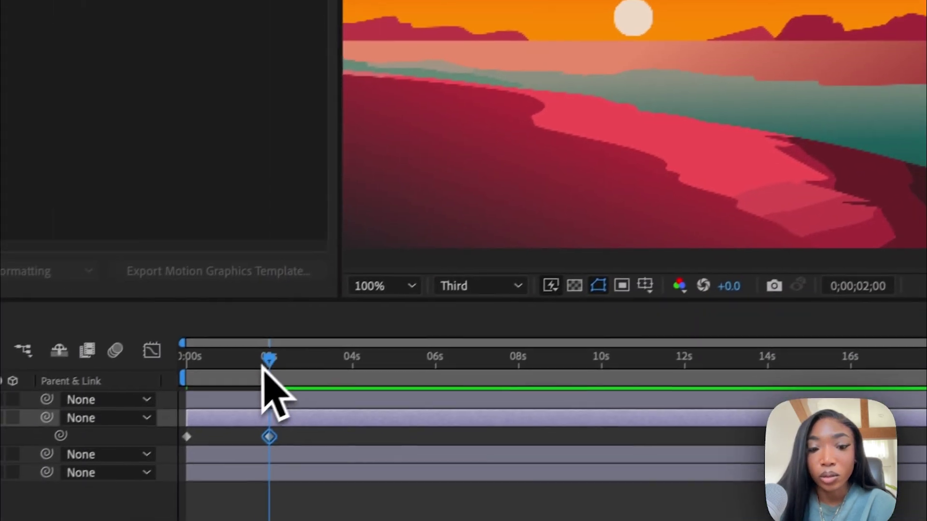
# Add a third position keyframe for Asset 5.png at about 4 seconds, moving the cloud down below its starting height.
pyautogui.moveTo(265, 359); pyautogui.dragTo(372, 338)
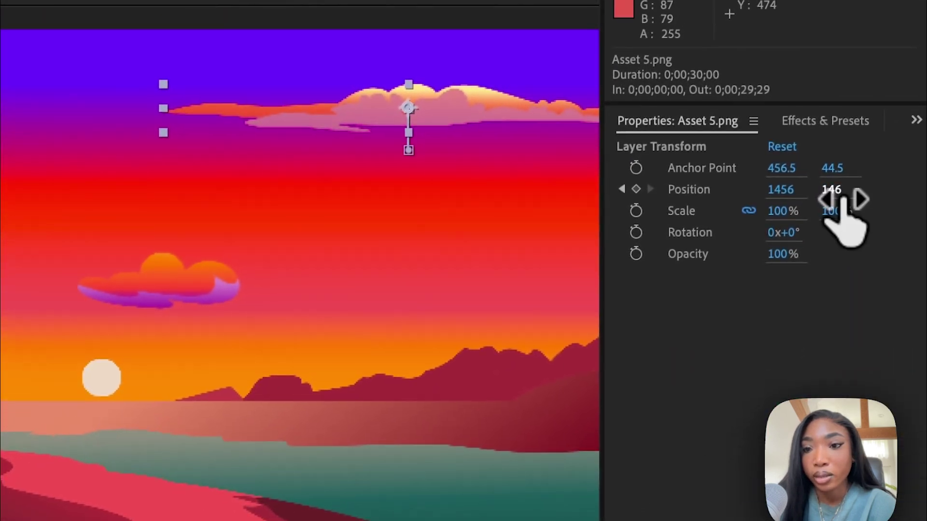
pyautogui.moveTo(829, 196); pyautogui.dragTo(915, 209)
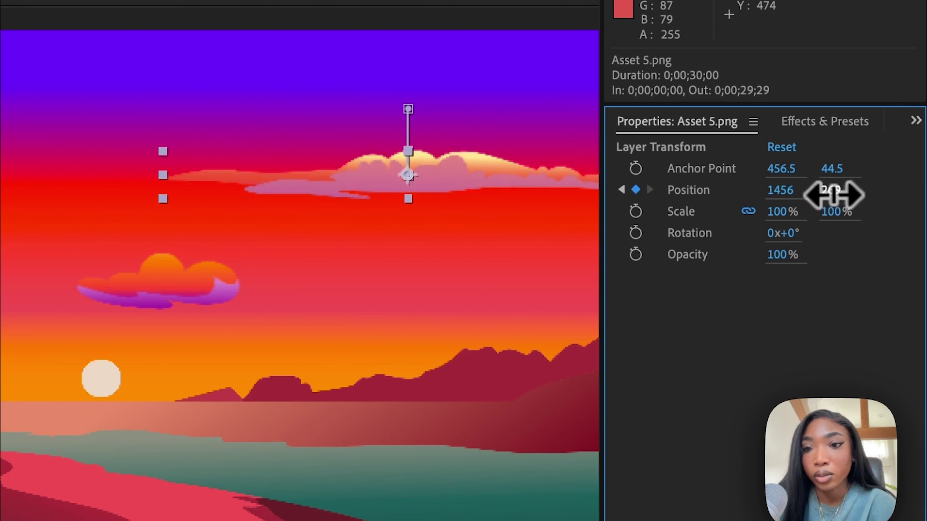
pyautogui.moveTo(834, 195); pyautogui.dragTo(879, 191)
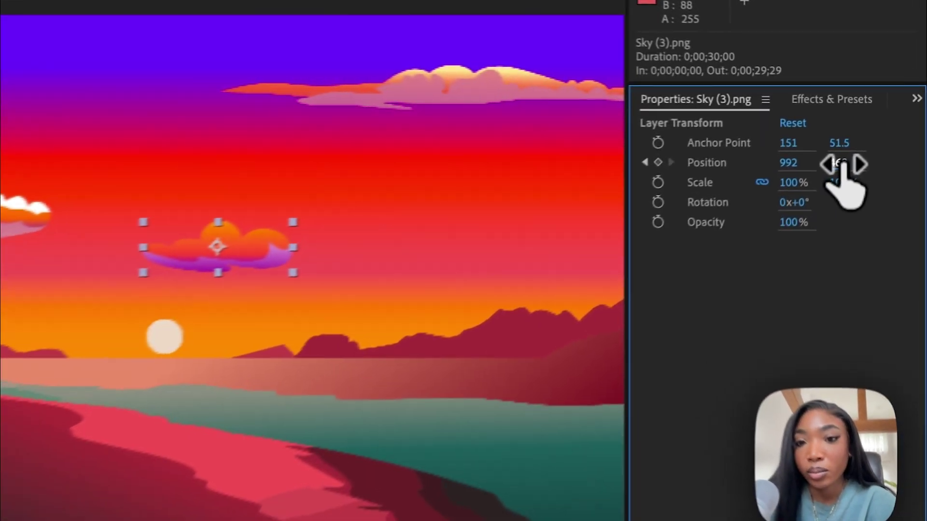
# Animate the position of Sky (3).png, lowering the cloud to about Y 545 at 2 seconds and raising it at 4 seconds.
pyautogui.moveTo(885, 128); pyautogui.dragTo(901, 128)
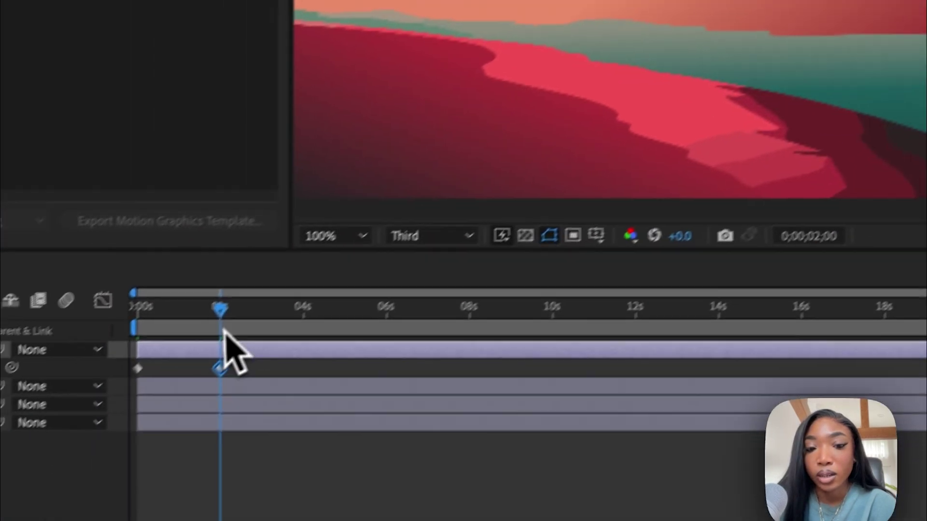
pyautogui.moveTo(223, 327); pyautogui.dragTo(322, 284)
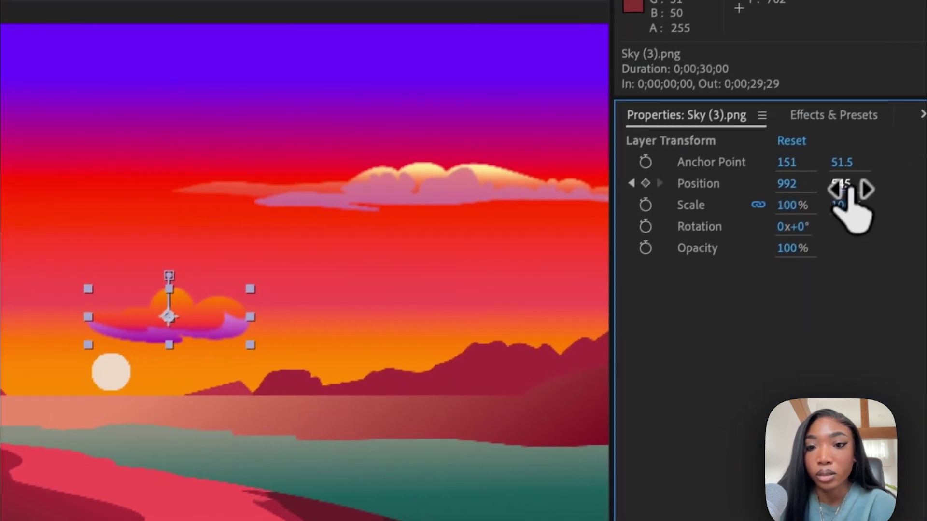
pyautogui.moveTo(840, 192); pyautogui.dragTo(802, 195)
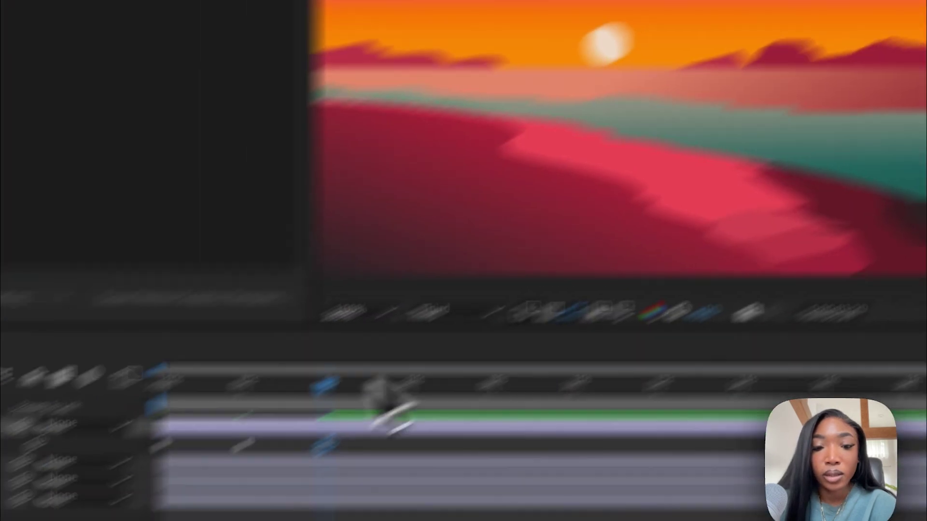
# Play the composition from 0 seconds to check the motion of Sky (3).png.
pyautogui.moveTo(325, 383); pyautogui.dragTo(141, 326)
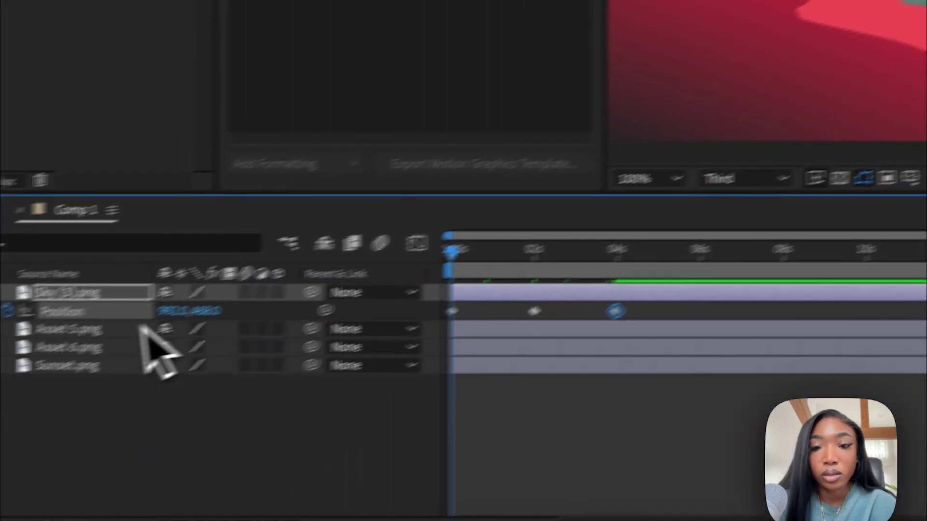
pyautogui.press('space')
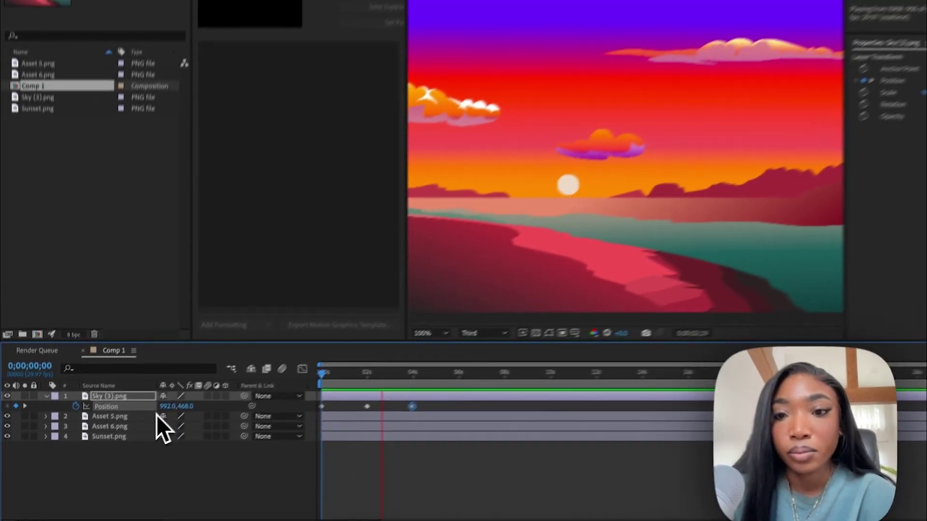
# Animate the position of Asset 6.png with keyframes at Y 380 at 0 seconds, Y 269 at about 2 seconds and Y 414 at about 4 seconds.
pyautogui.click(143, 426)
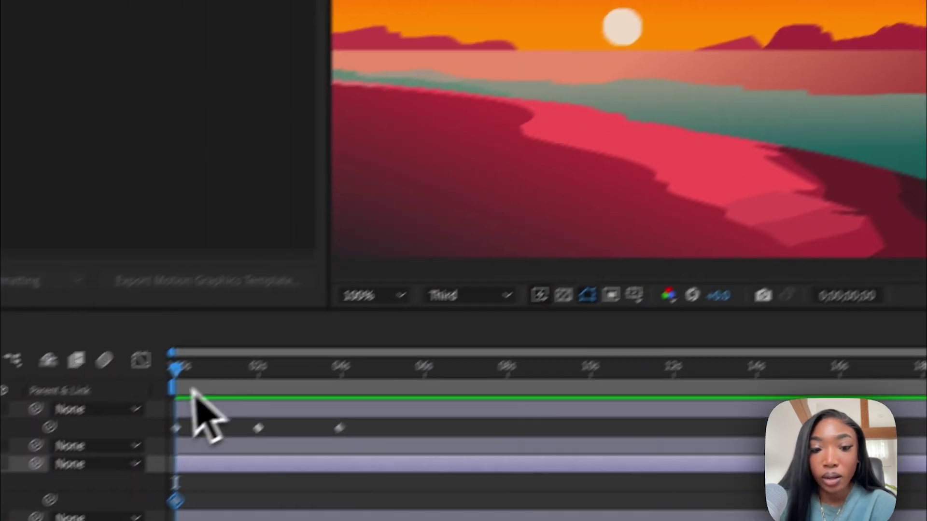
pyautogui.moveTo(192, 393); pyautogui.dragTo(317, 331)
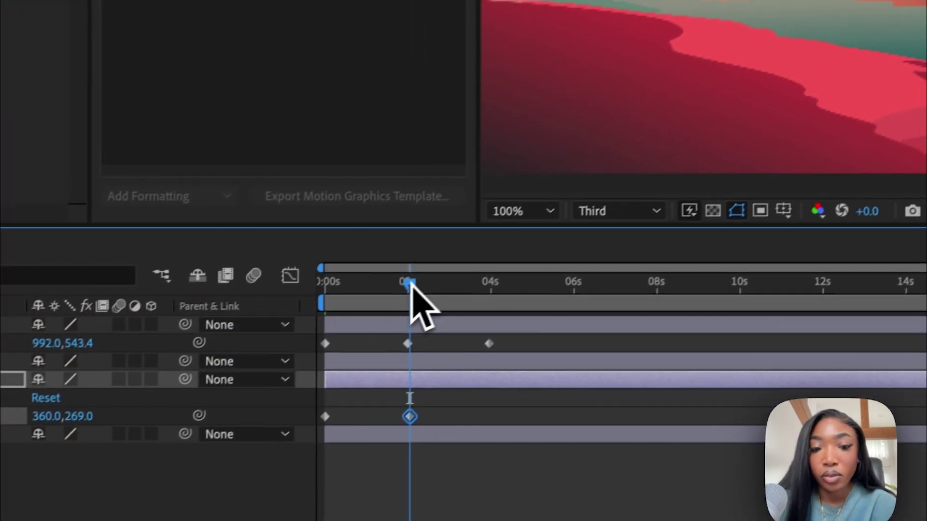
pyautogui.moveTo(410, 285); pyautogui.dragTo(507, 272)
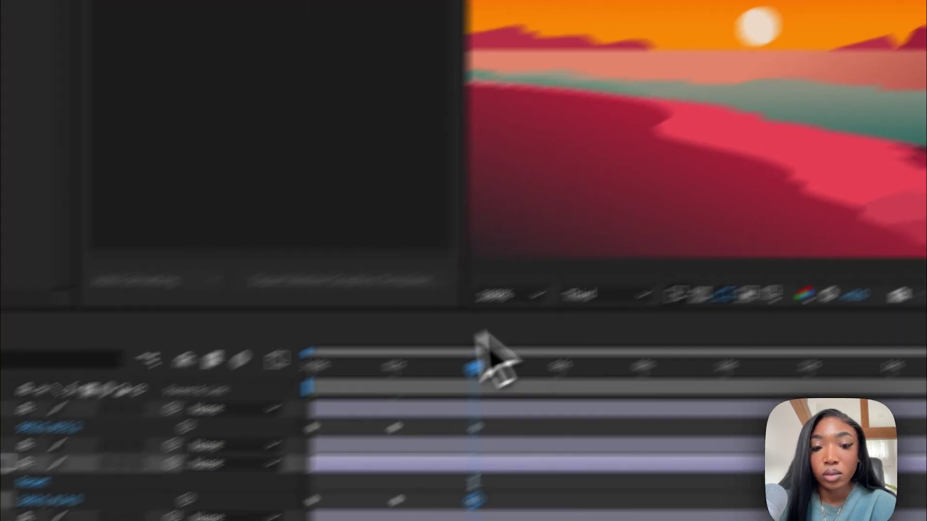
# Preview the drifting clouds by playing and scrubbing the composition, and return the playhead to 0 seconds.
pyautogui.moveTo(478, 360); pyautogui.dragTo(34, 303)
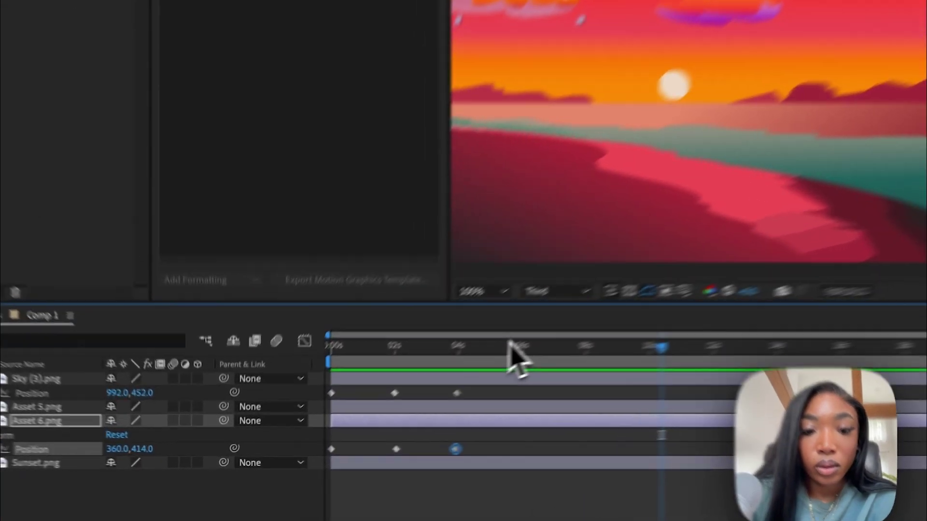
pyautogui.moveTo(509, 344); pyautogui.dragTo(316, 350)
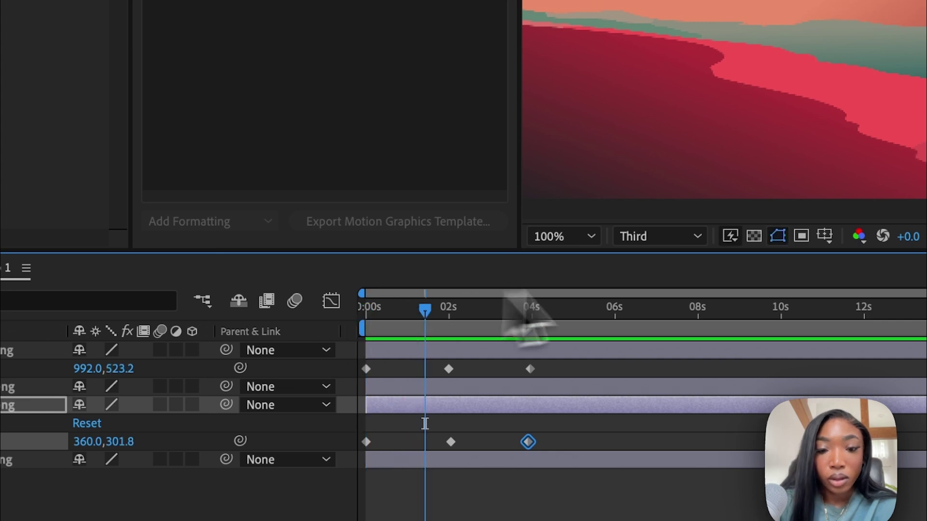
pyautogui.click(675, 241)
pyautogui.click(405, 309)
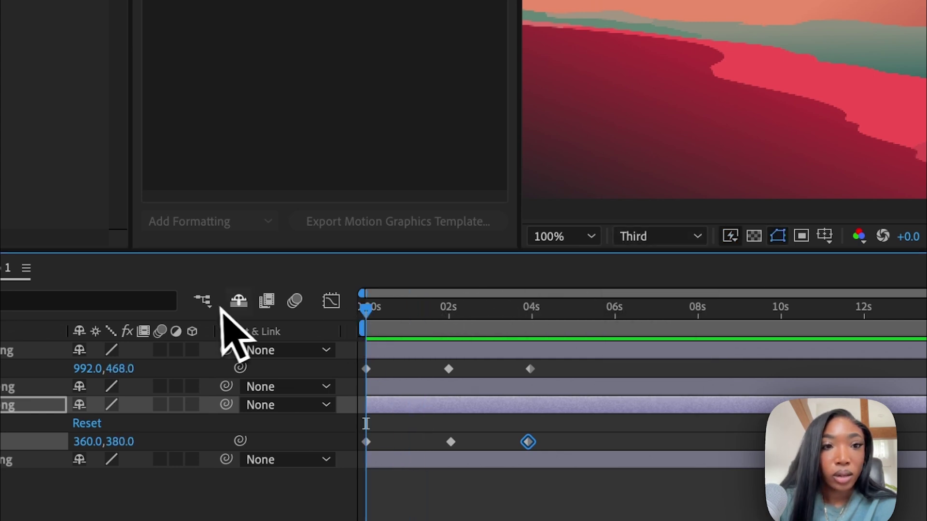
# Add Comp 1 to the render queue with H.264 output and open the choice of its output file location.
pyautogui.click(302, 2)
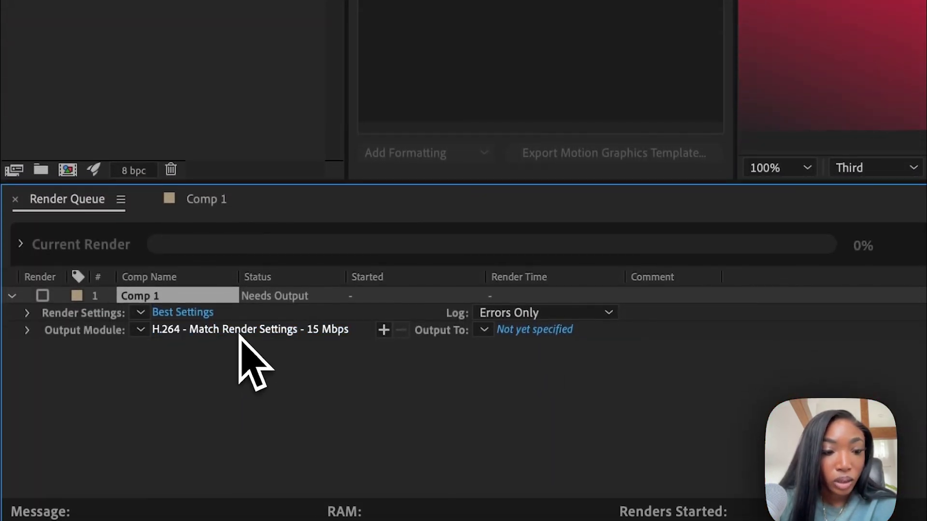
pyautogui.click(240, 333)
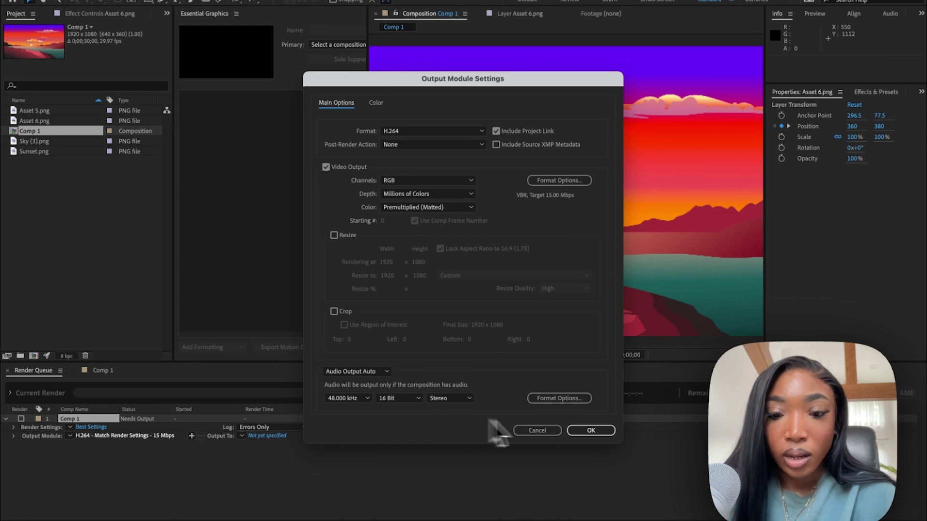
pyautogui.click(591, 431)
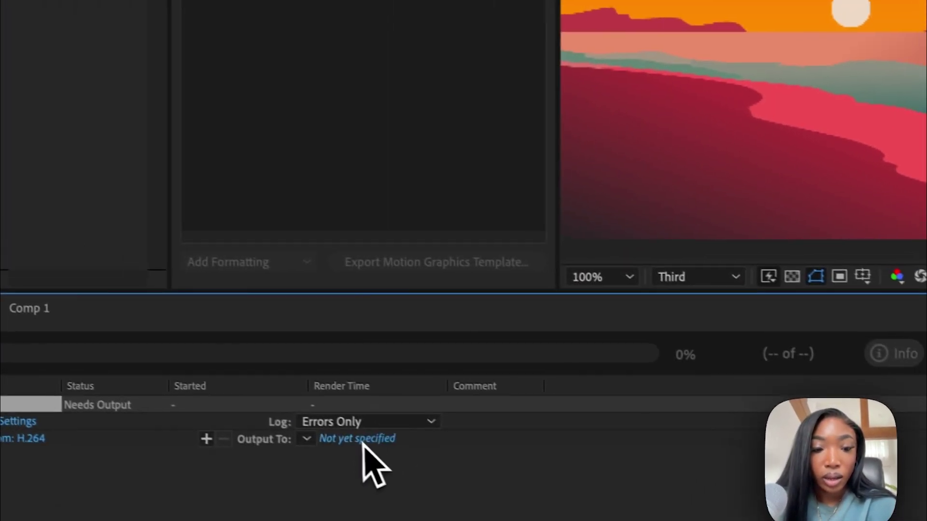
pyautogui.click(267, 435)
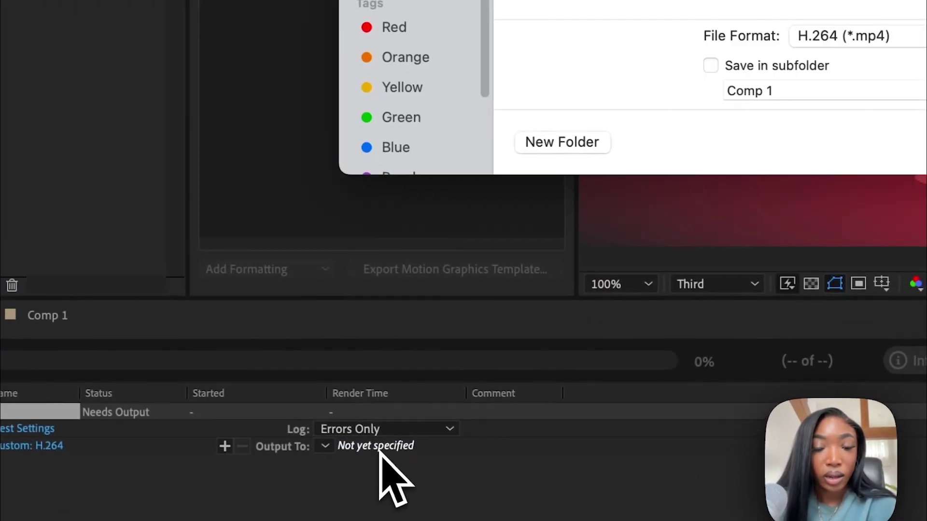